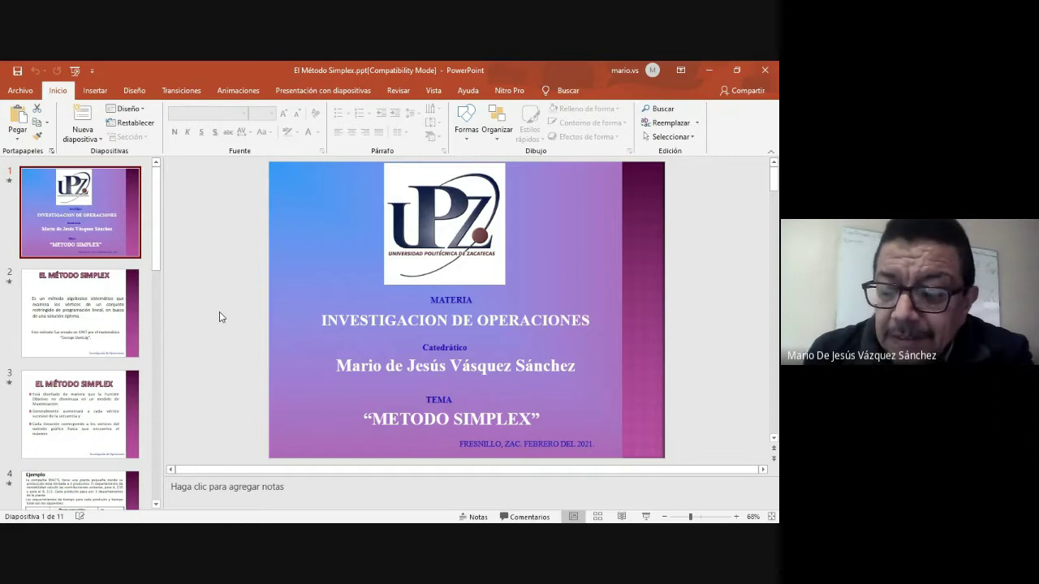
Advance to slide 2, which defines El Método Simplex as the 1947 algebraic method.
scroll(219, 316, down, 1)
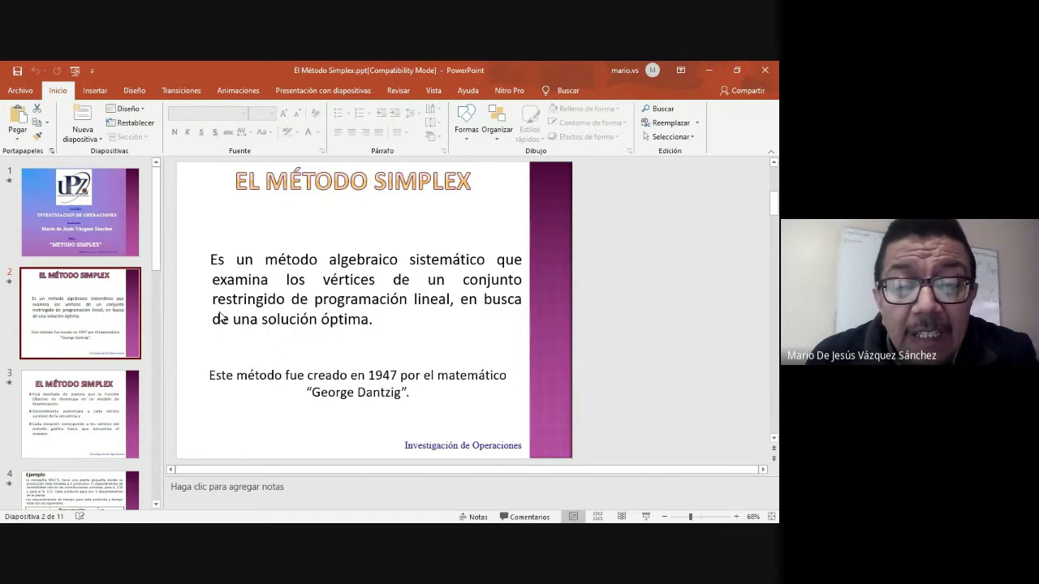
Advance to slide 3, explaining how each iteration raises the objective toward the maximum.
scroll(219, 316, down, 1)
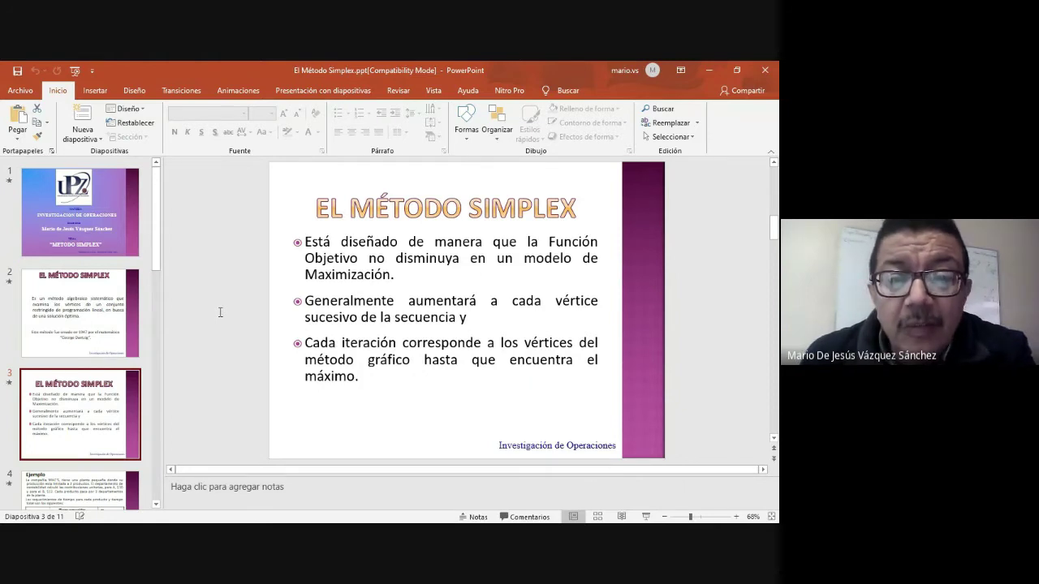
Advance to slide 4, the MAC'S example with products A ($10) and B ($12).
scroll(219, 314, down, 1)
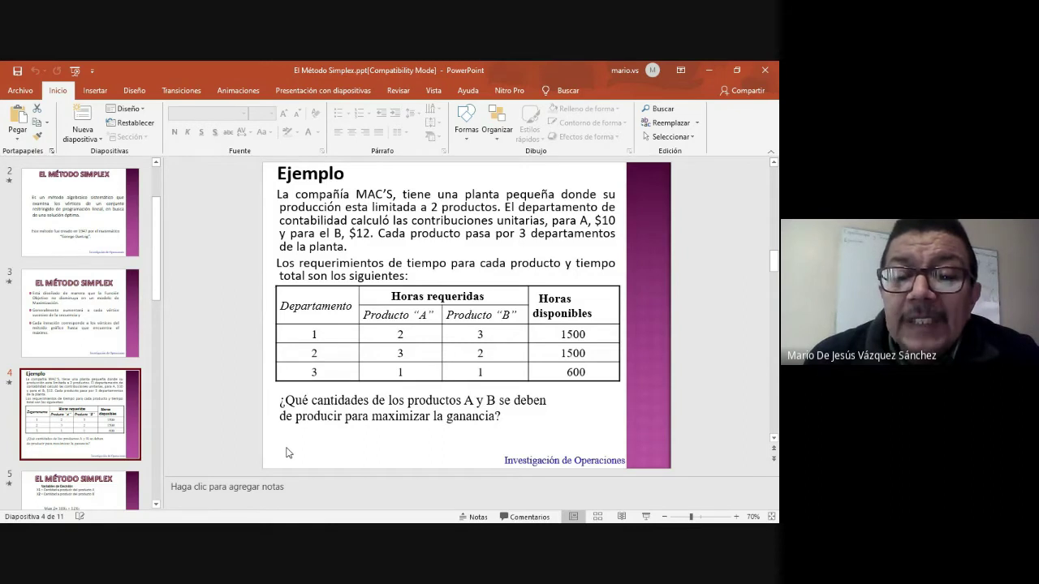
Move through slide 5 to slide 6, the standard form with slack variables X3, X4, X5.
scroll(286, 453, down, 1)
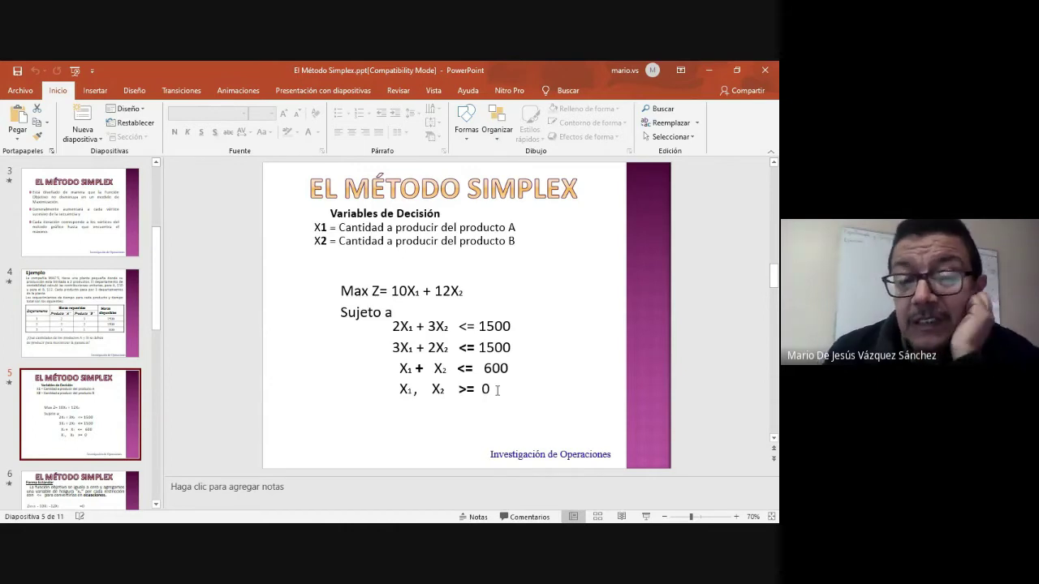
key(Page_Down)
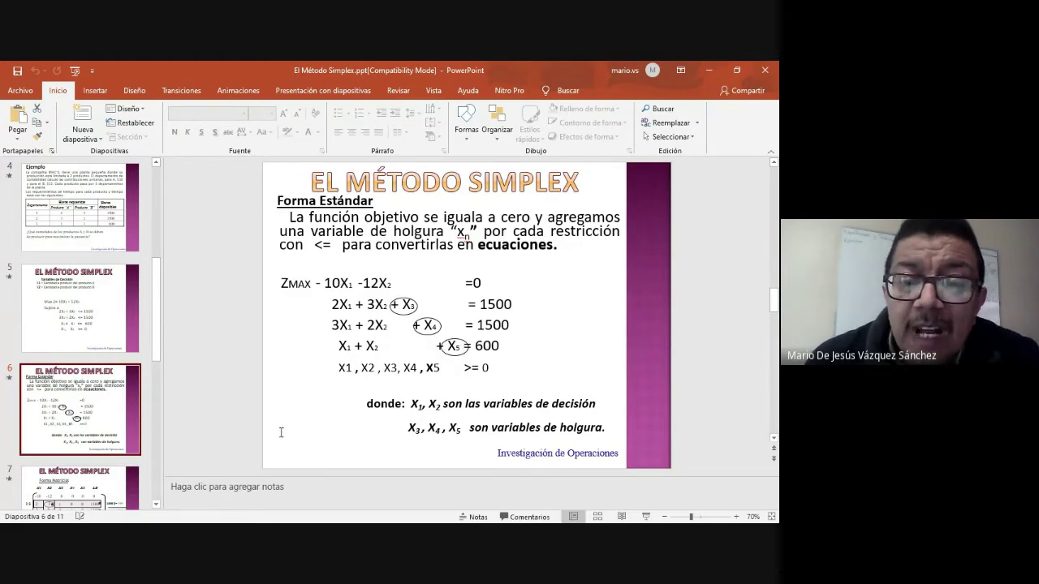
Advance to slide 7, the matrix tableau with pivot 3 and ratios 500, 750, 600.
scroll(281, 432, down, 1)
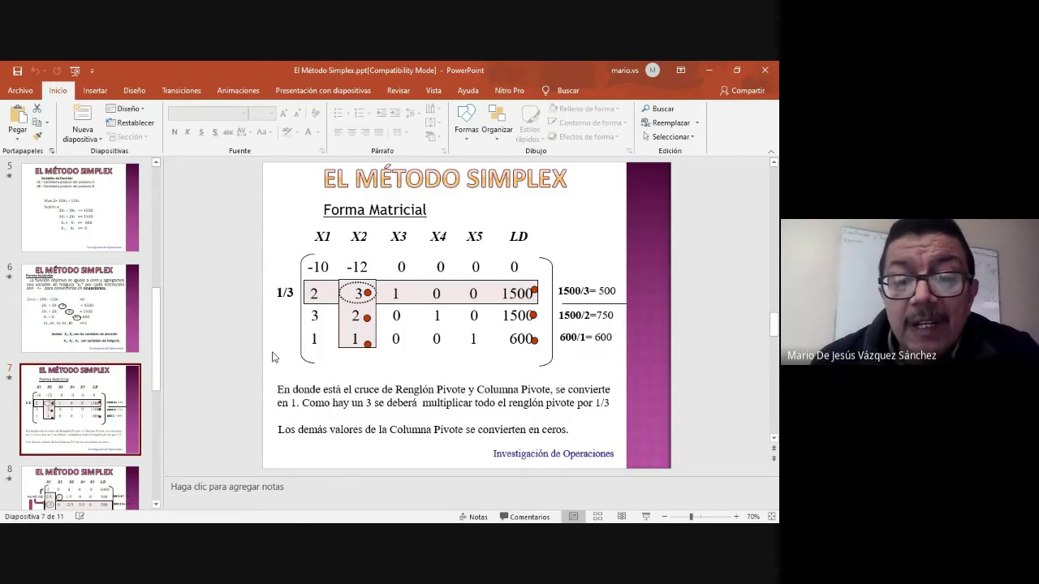
Advance to slide 8, the second tableau with LD total 6000 and the 5/3 pivot.
key(Page_Down)
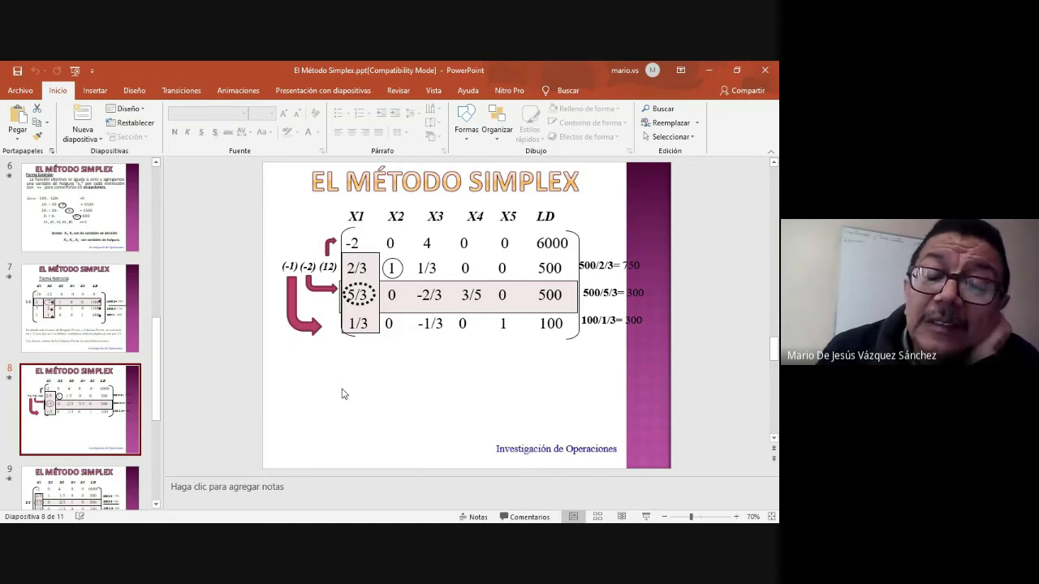
Advance to slide 9, where the 5/3 pivot row is multiplied by 3/5.
key(Down)
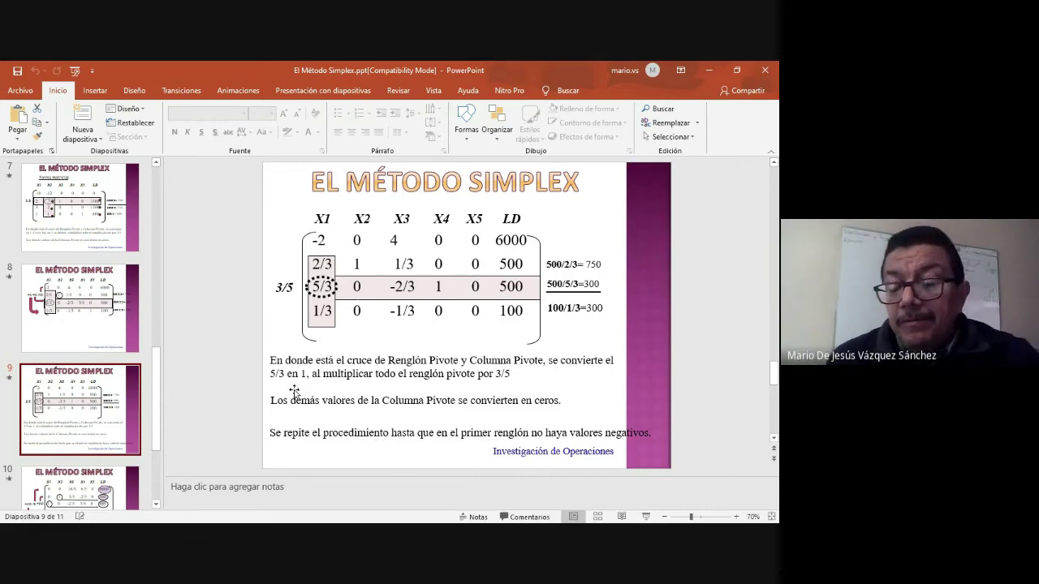
Advance to slide 10, the third tableau with LD values 6600, 300 and 300.
scroll(294, 392, down, 1)
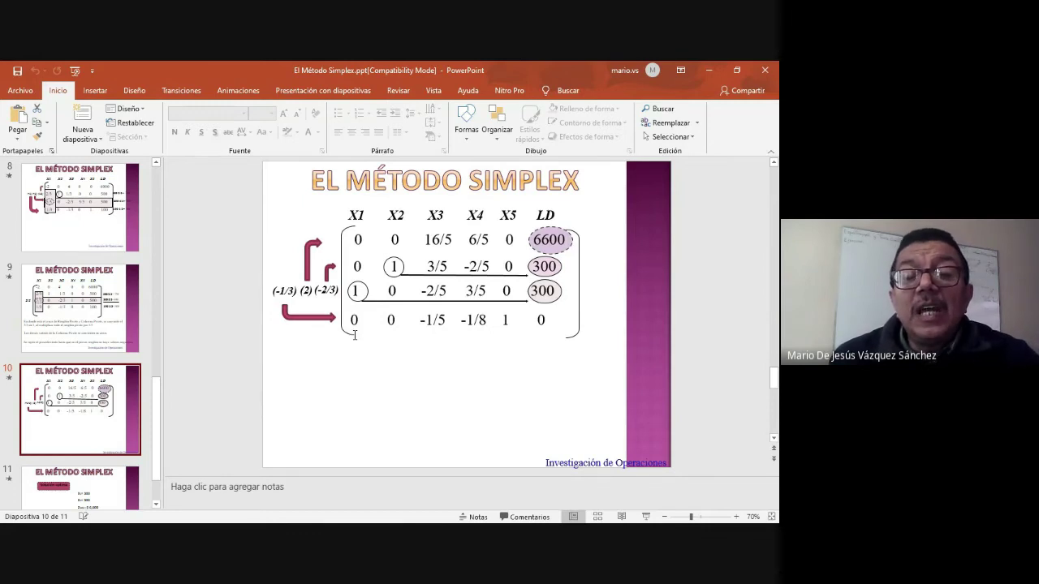
Go back to slide 9 showing the 3/5 pivot-row multiplication.
scroll(354, 334, up, 2)
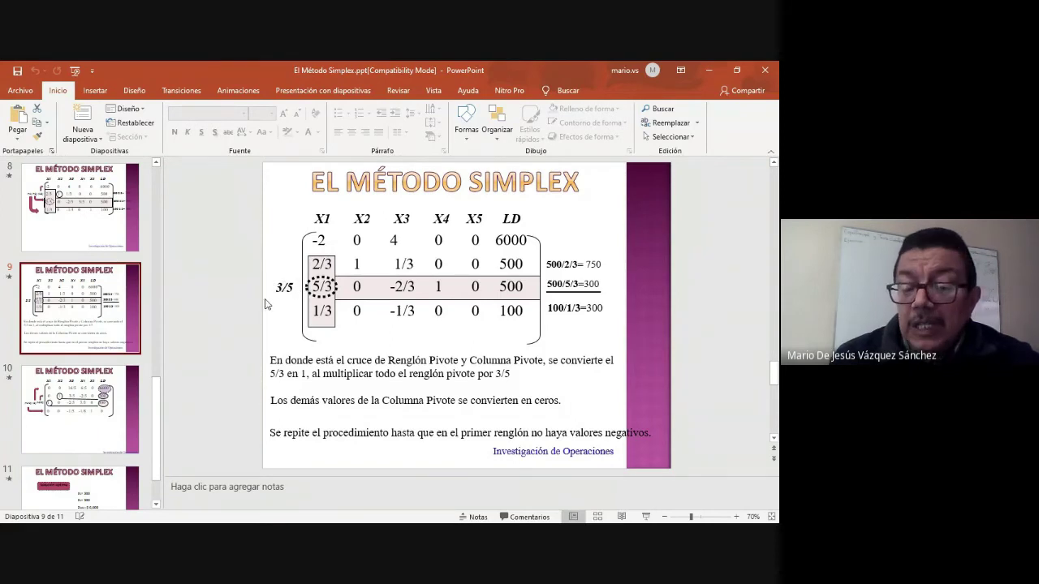
Return to slide 10, the final tableau with LD values 6600, 300 and 300.
scroll(267, 304, down, 1)
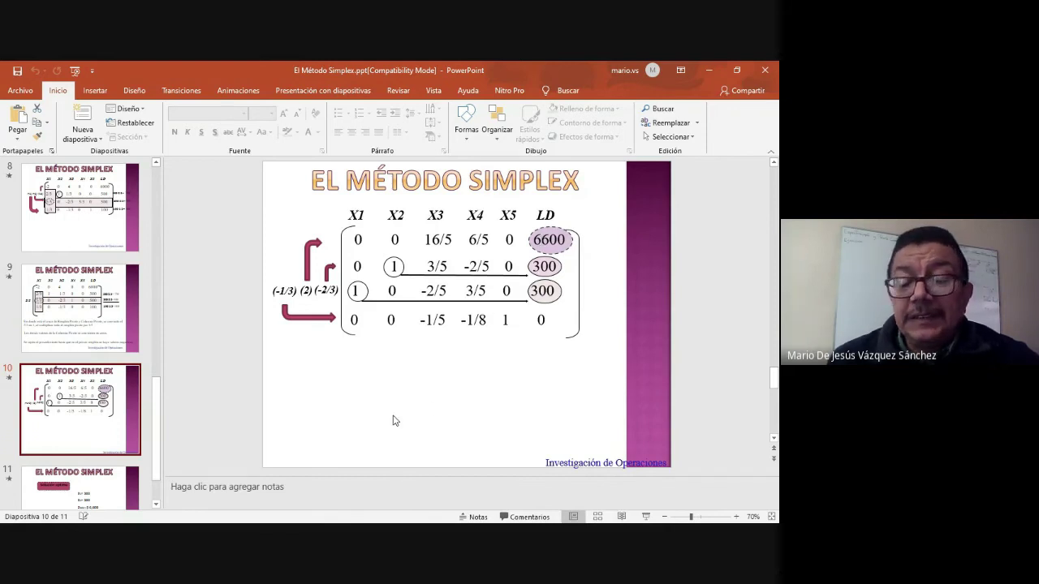
scroll(395, 419, down, 1)
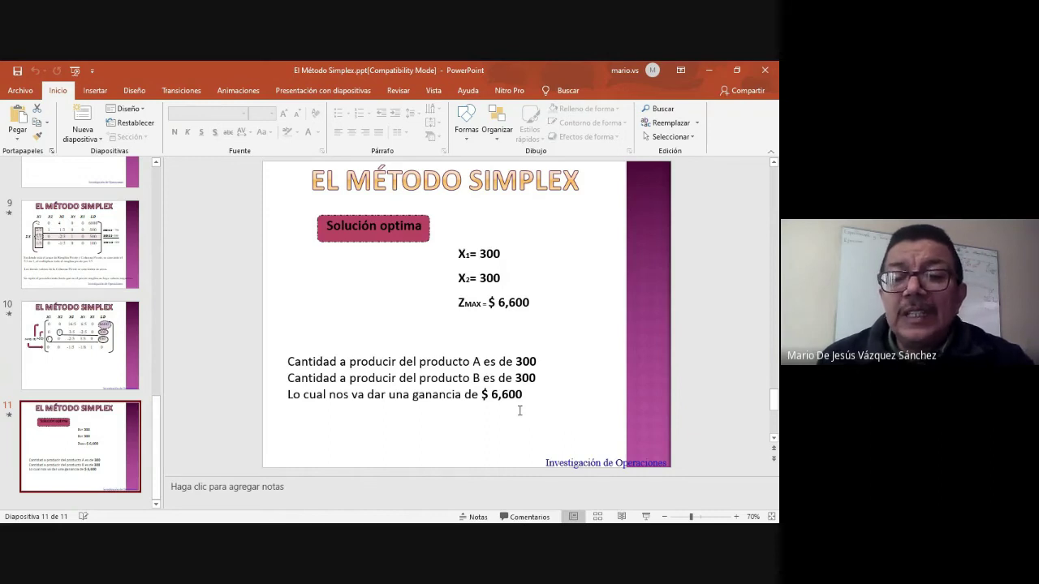
Switch from PowerPoint to the Concentrado de problemas.xlsx workbook with the simplex tableaus.
key(alt+Tab)
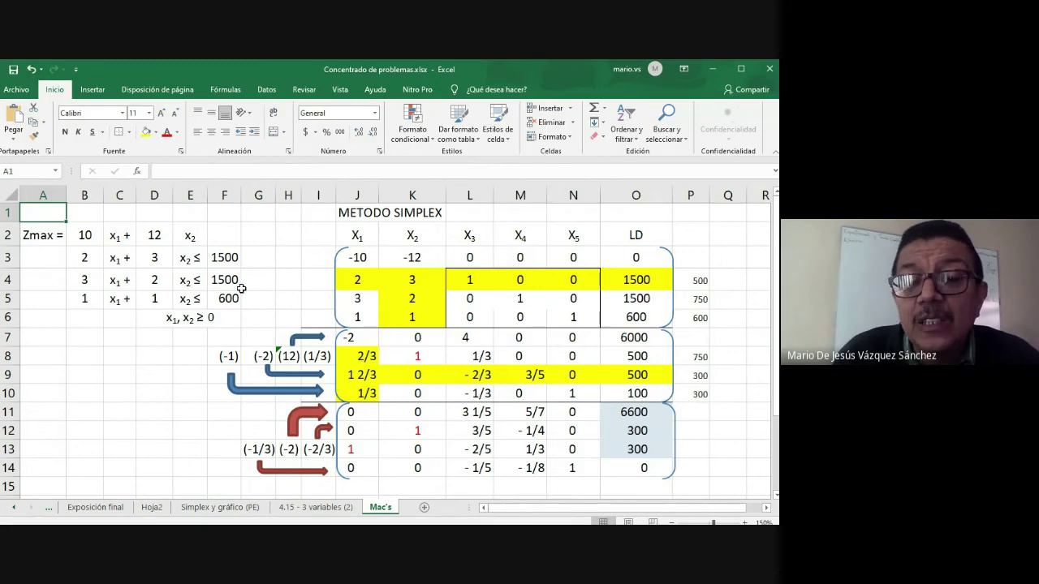
mouse_move(459, 280)
mouse_down()
mouse_move(565, 293)
mouse_move(566, 317)
mouse_up()
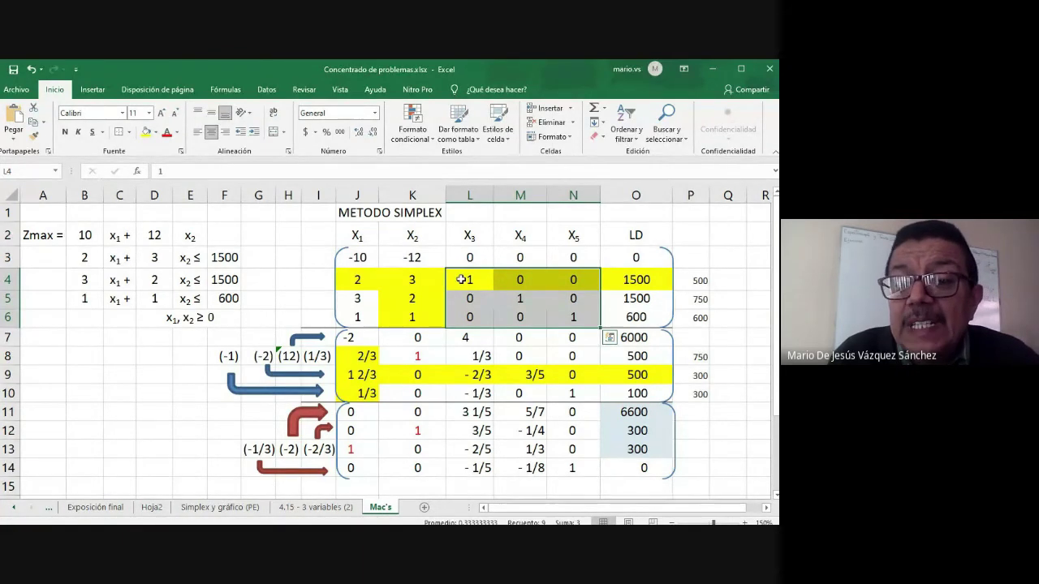
mouse_move(461, 279)
mouse_down()
mouse_move(502, 285)
mouse_move(503, 297)
mouse_up()
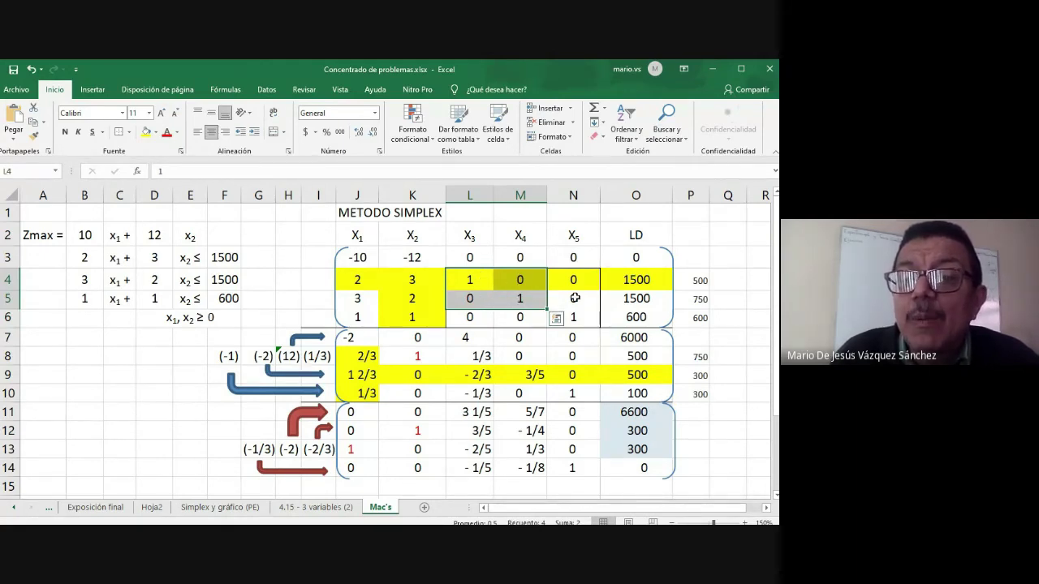
drag(467, 278, 558, 312)
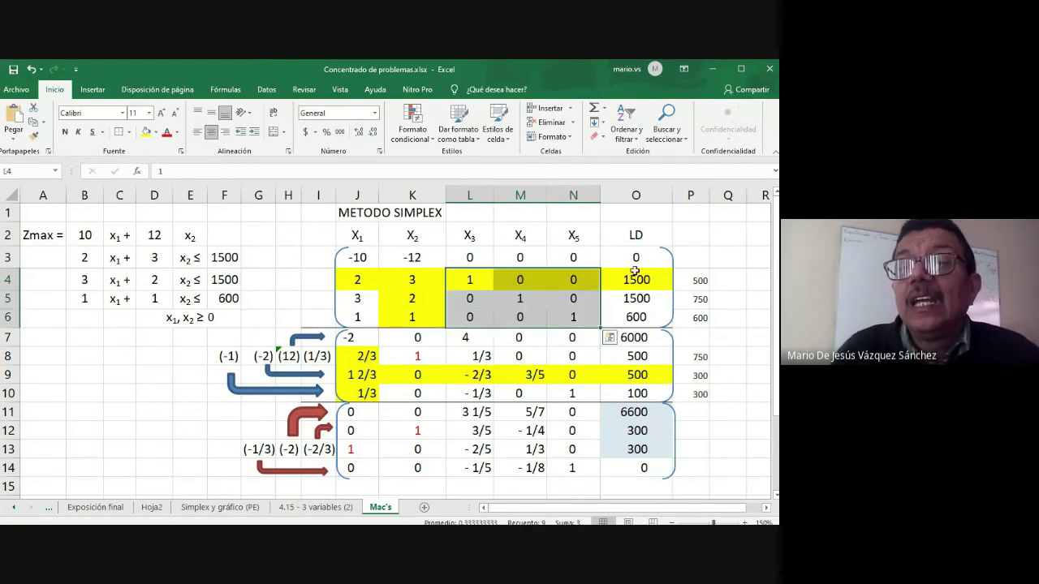
click(683, 228)
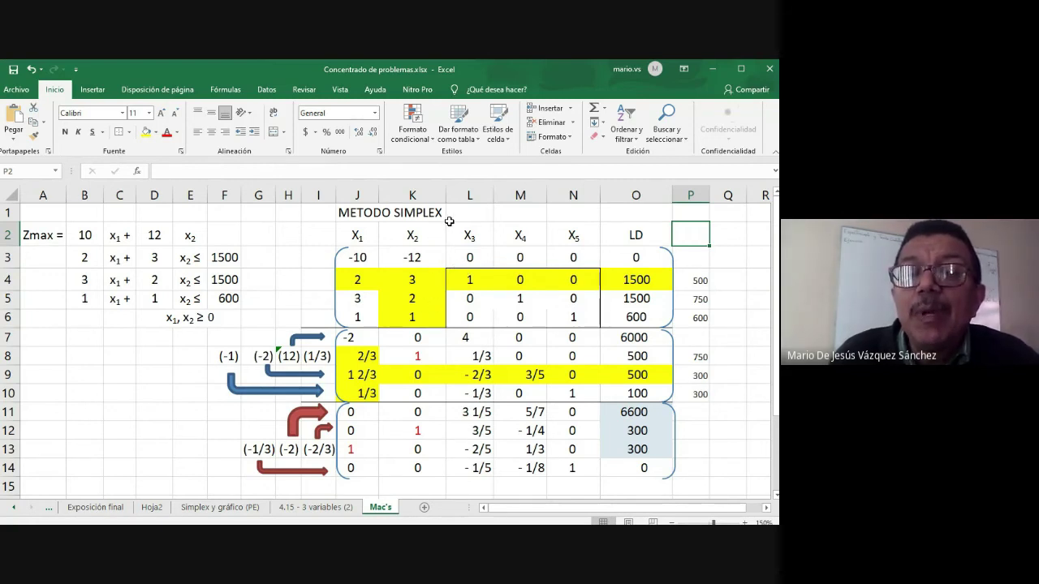
click(414, 257)
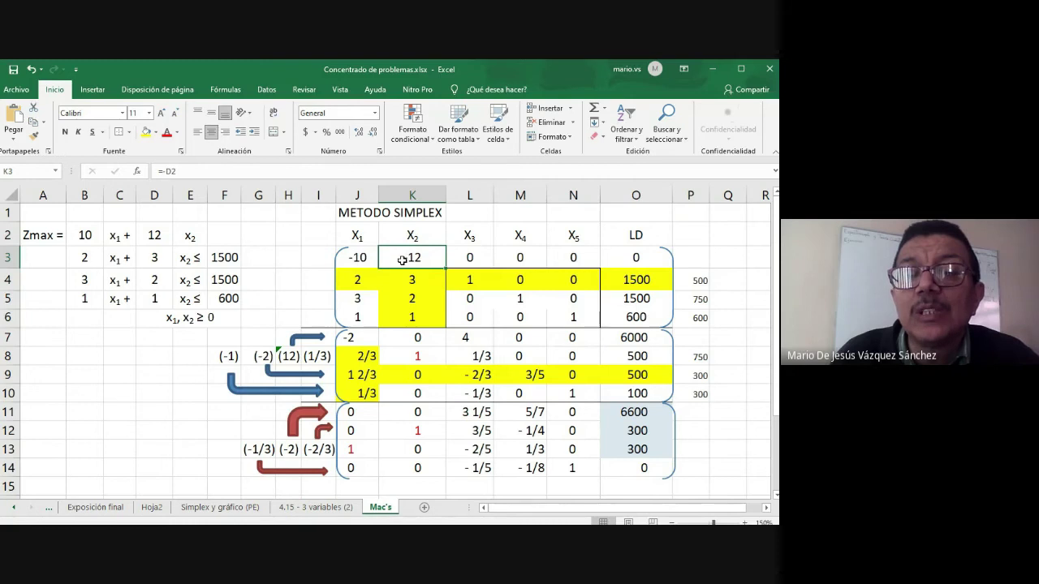
click(415, 274)
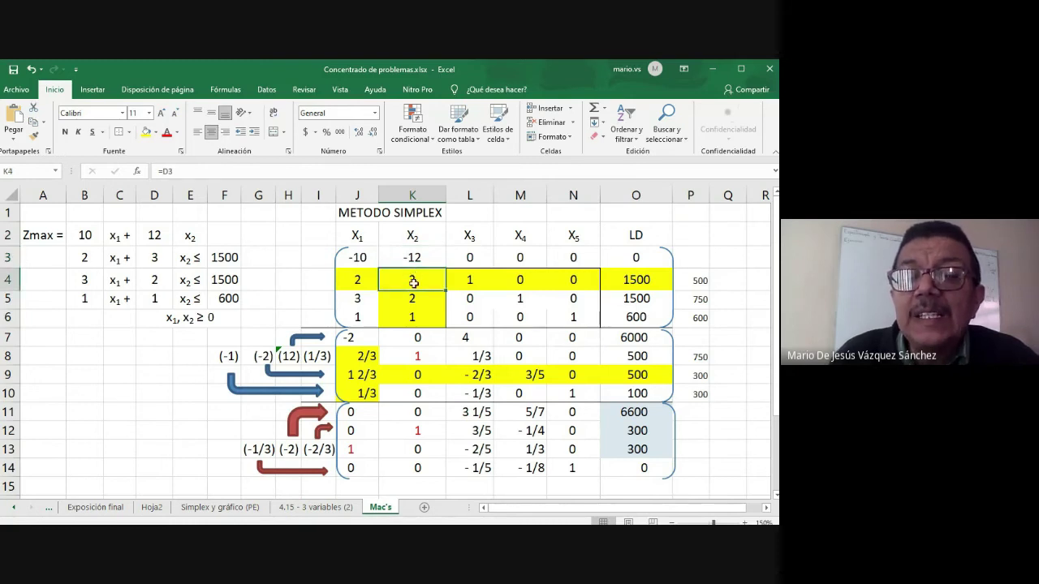
drag(413, 281, 413, 314)
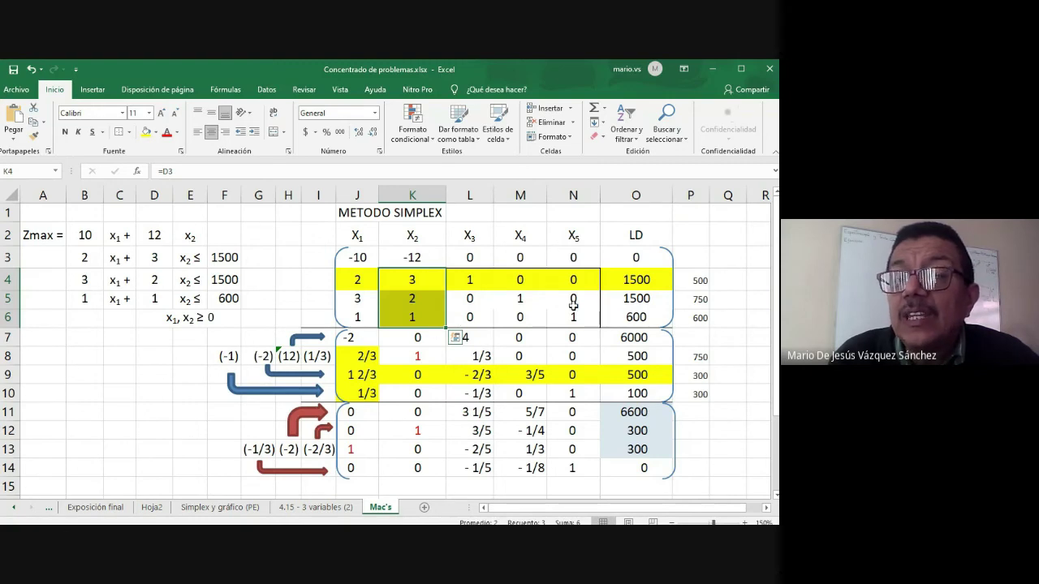
click(692, 282)
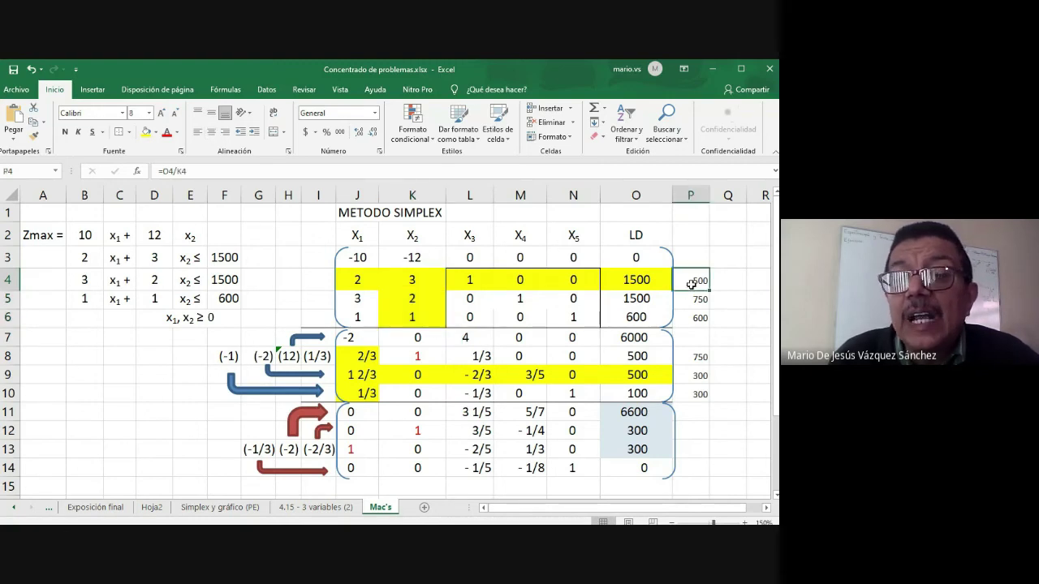
Confirm the ratio formula =O4/K4 in P4 and fill it down to P6, giving 500, 750, 600.
click(457, 172)
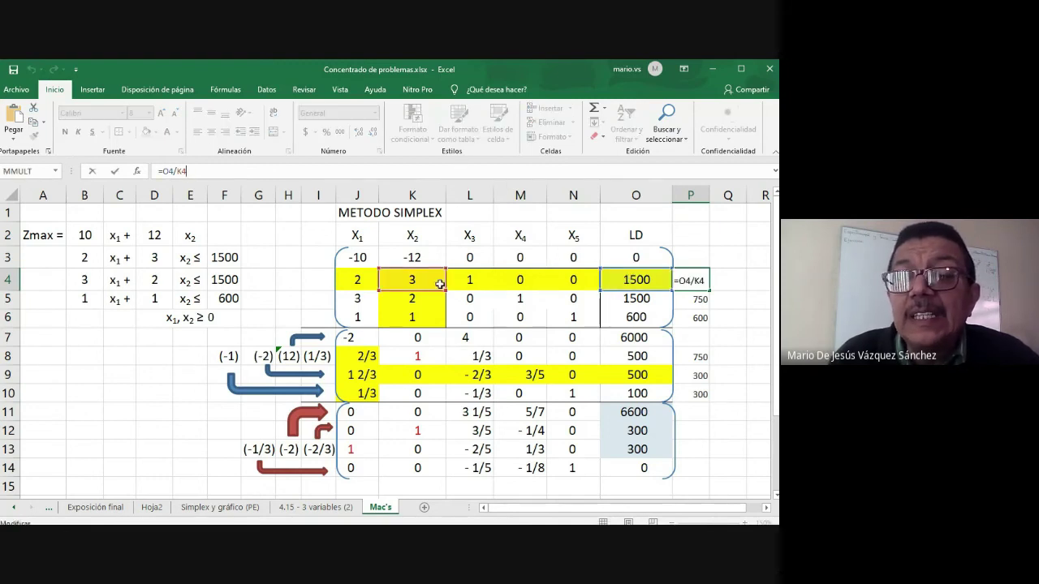
key(Return)
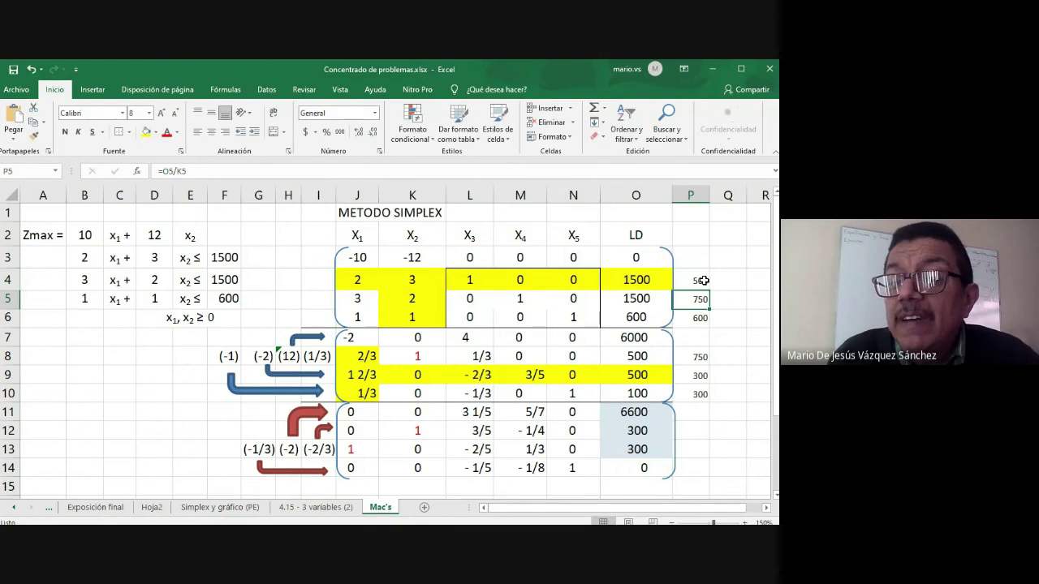
click(703, 283)
drag(711, 290, 710, 320)
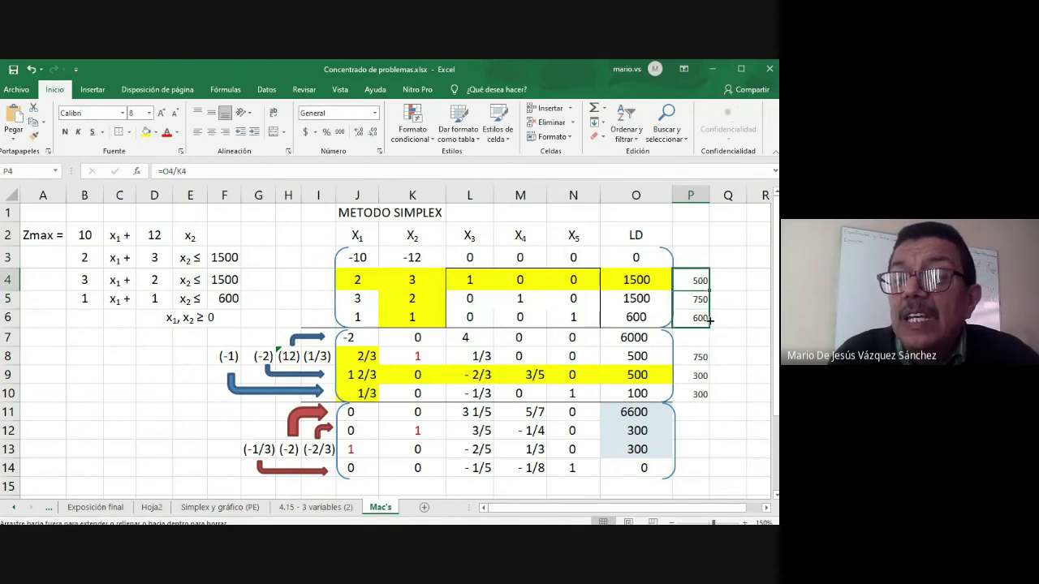
click(731, 279)
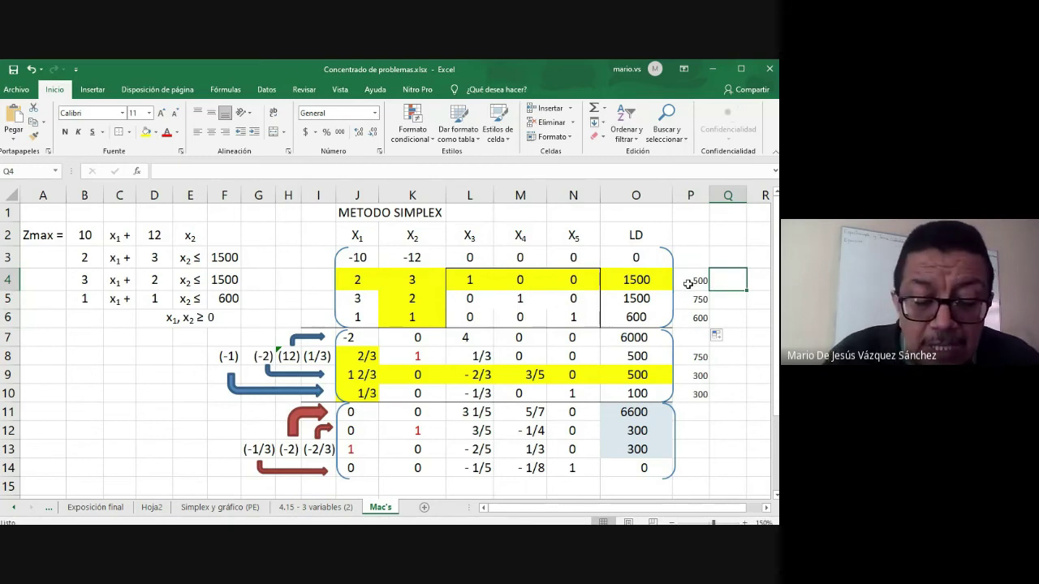
Label the 500 ratio 'menor' in Q4 and highlight the pivot row J4:O4.
text(menor)
key(Return)
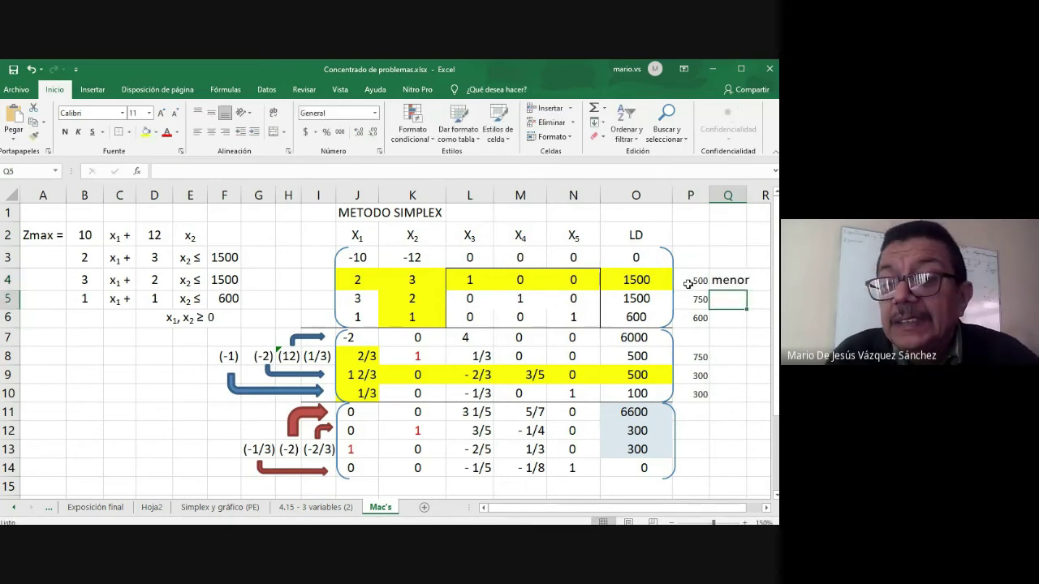
click(663, 280)
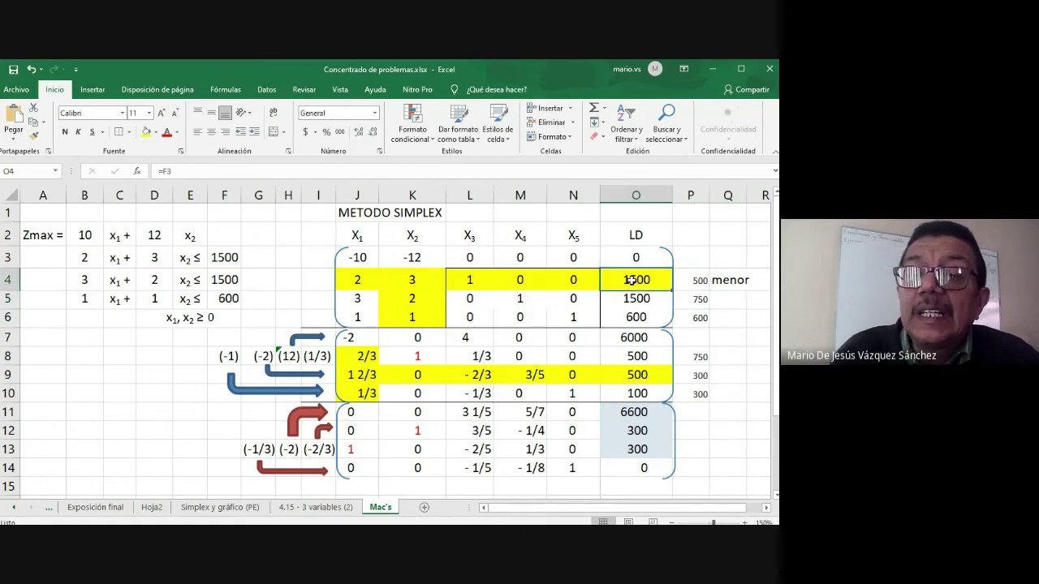
drag(662, 280, 366, 283)
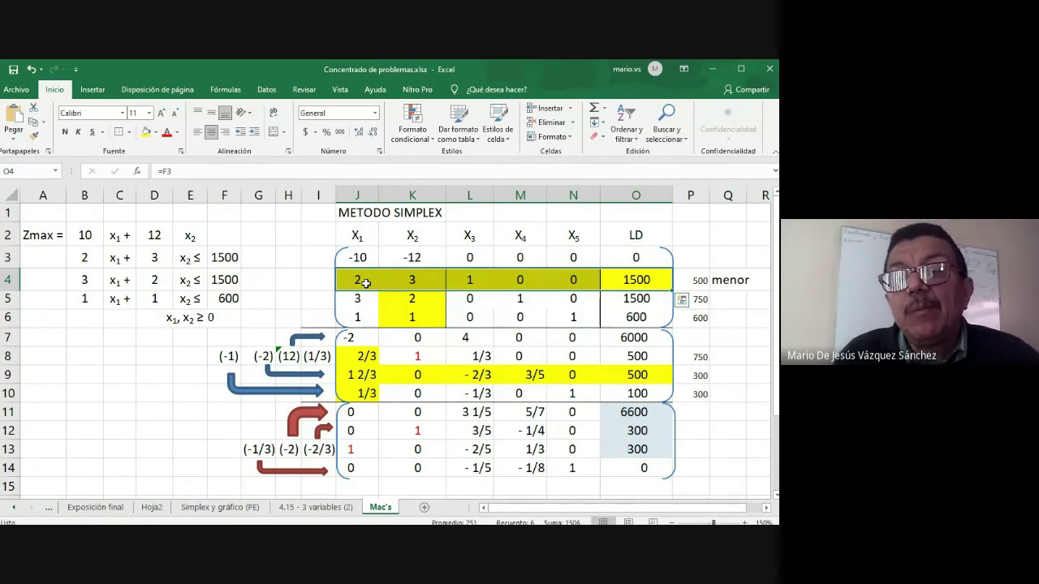
click(423, 278)
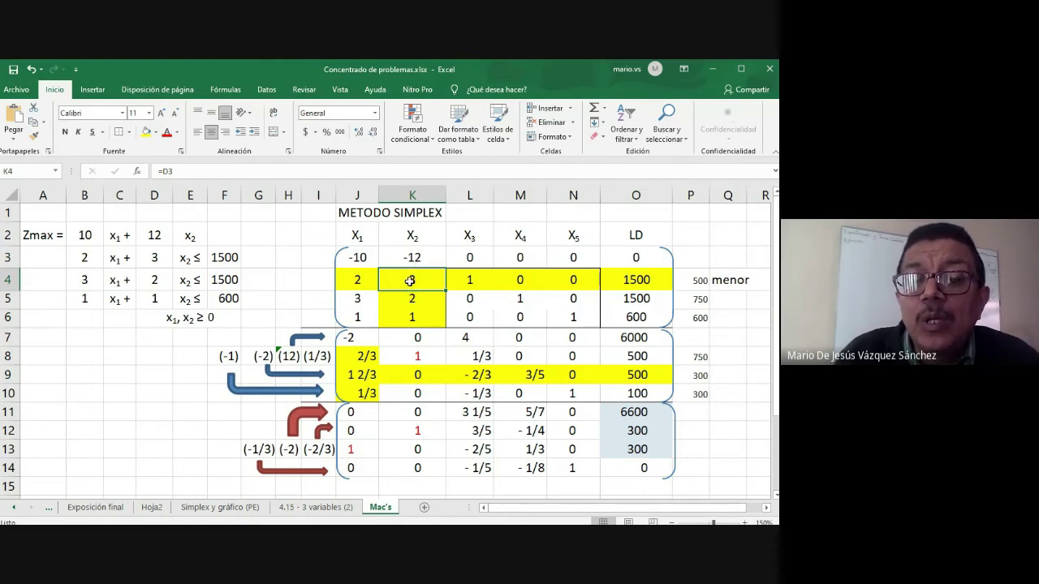
click(417, 355)
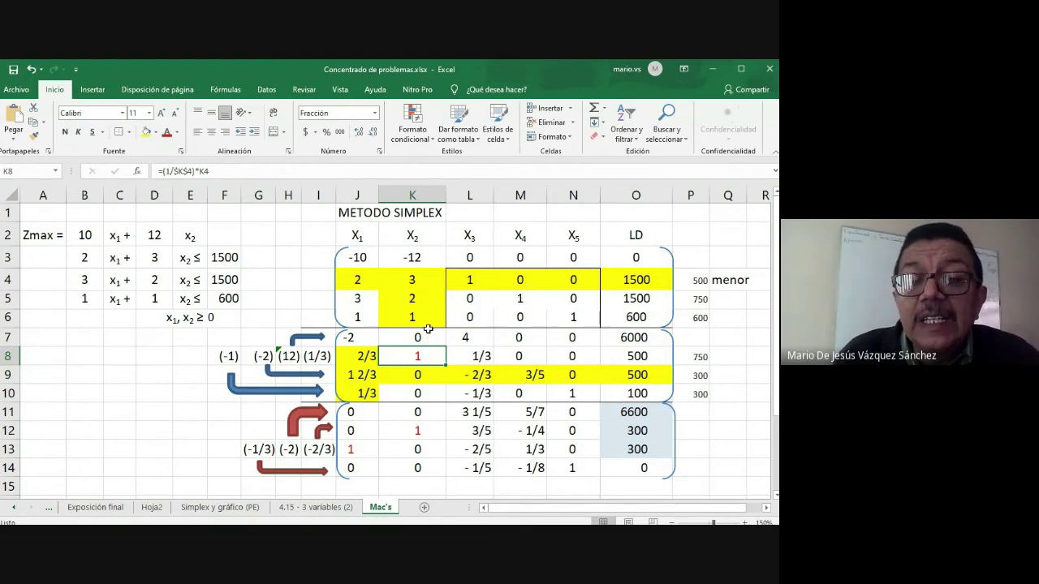
click(416, 337)
text(0)
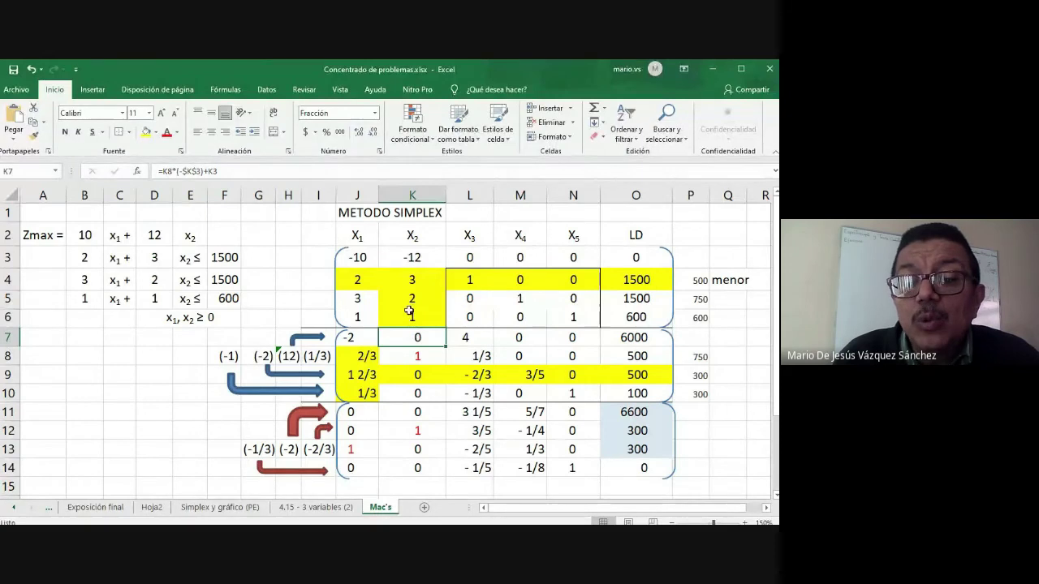
click(408, 375)
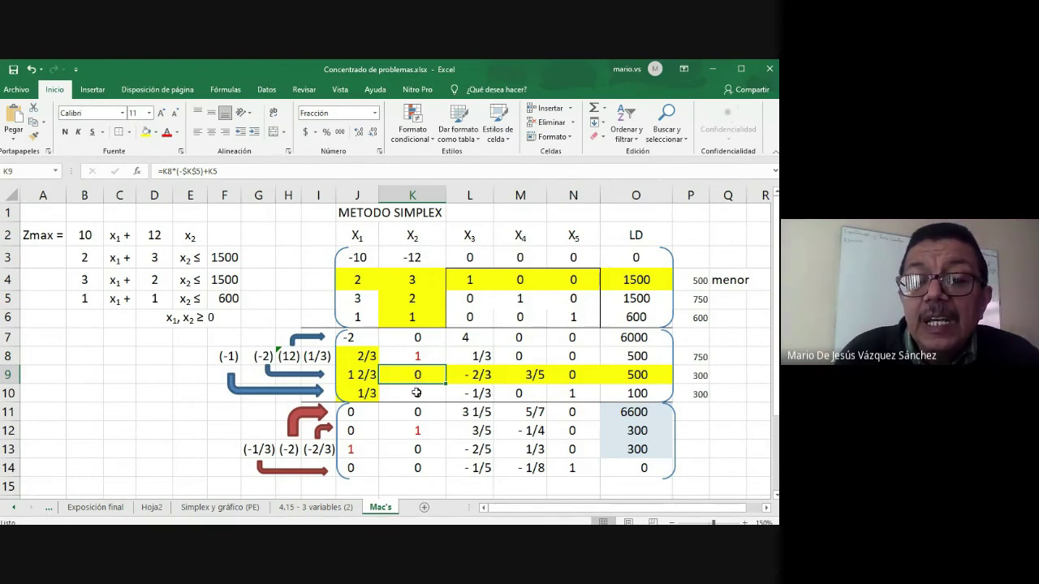
click(416, 393)
text(=K8*(-$K$6)+K6)
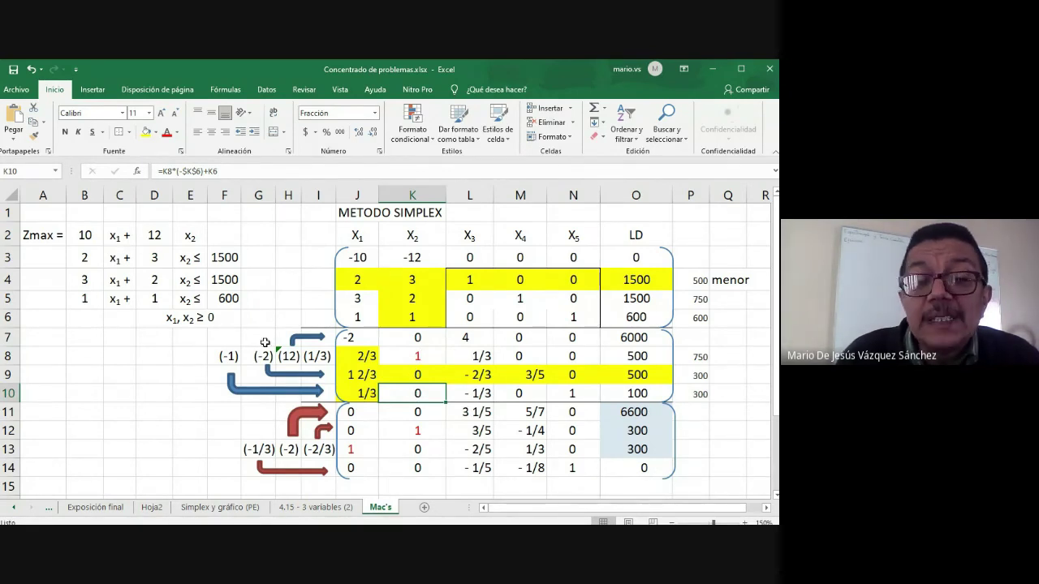
Enter a red 1 in cell F7 beside the second tableau.
click(222, 338)
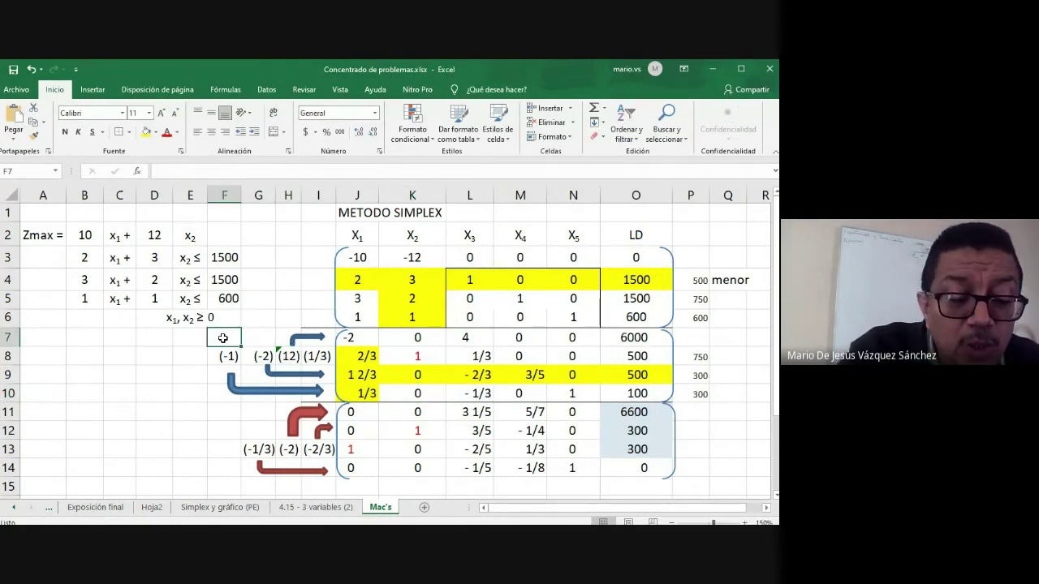
text(1)
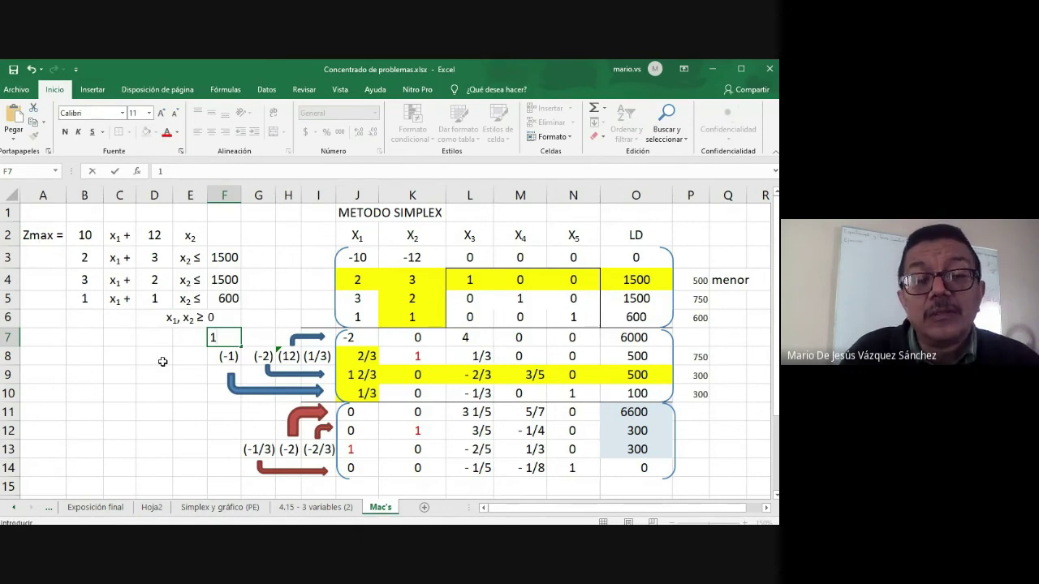
key(Return)
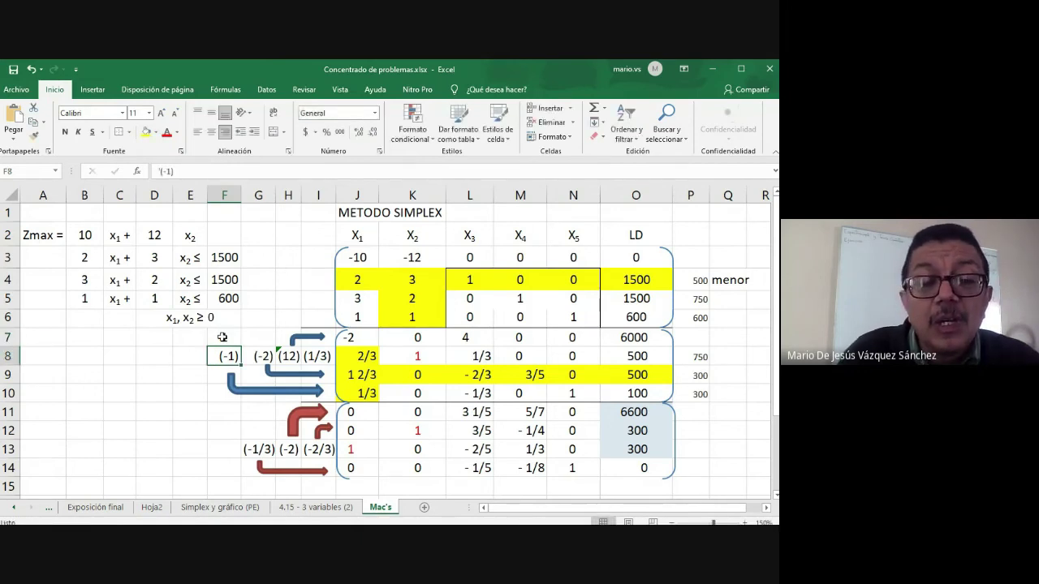
click(223, 337)
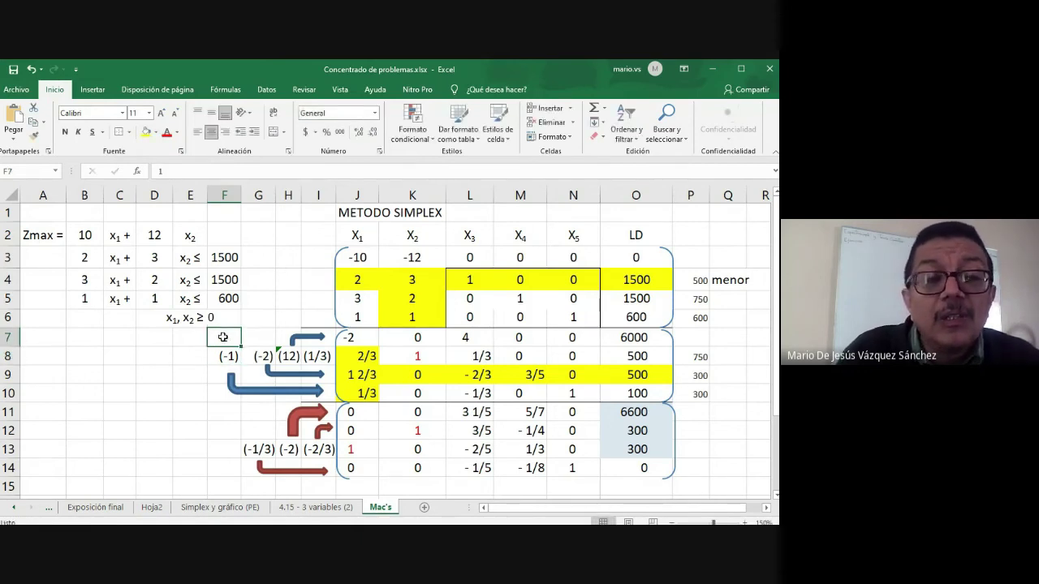
click(167, 134)
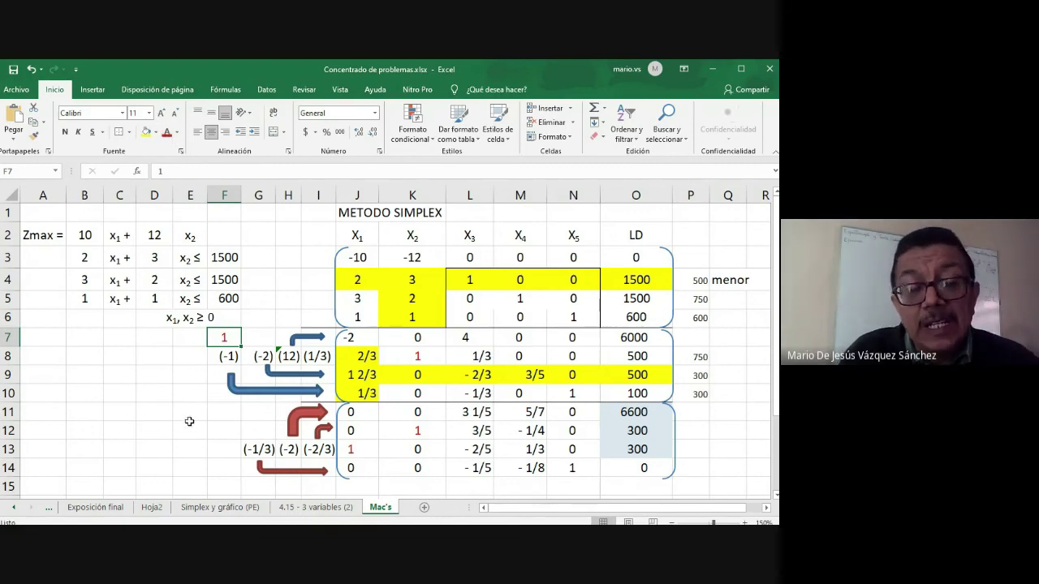
Enter a red, centred 2 in cell F11 beside the third tableau.
click(225, 414)
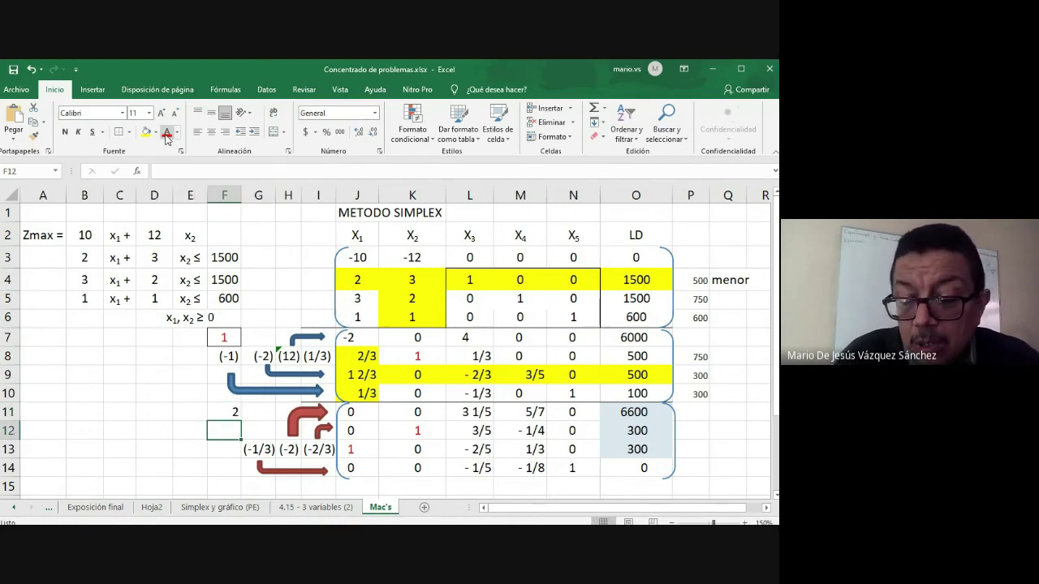
text(2)
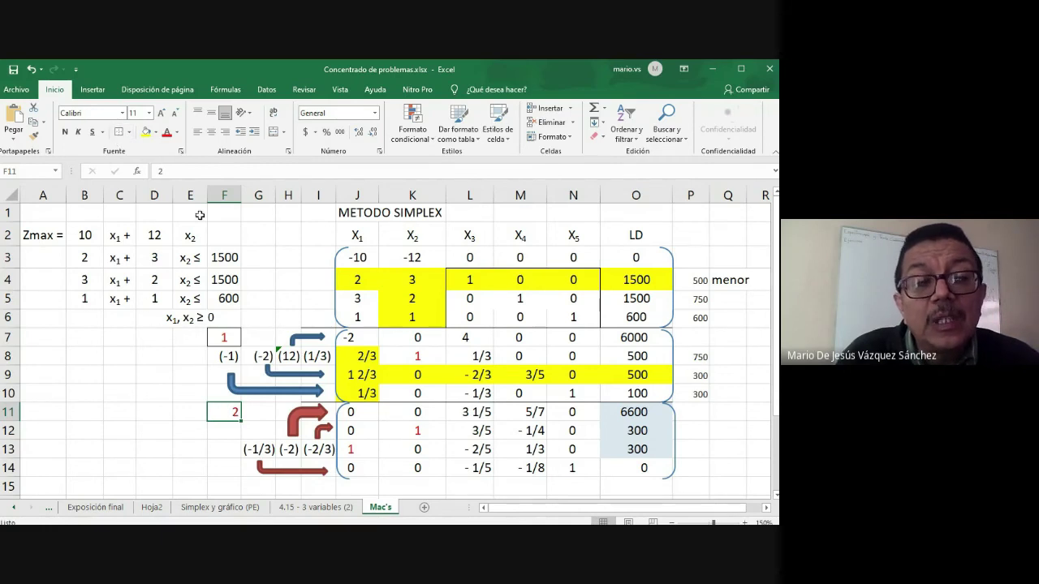
click(213, 135)
click(107, 413)
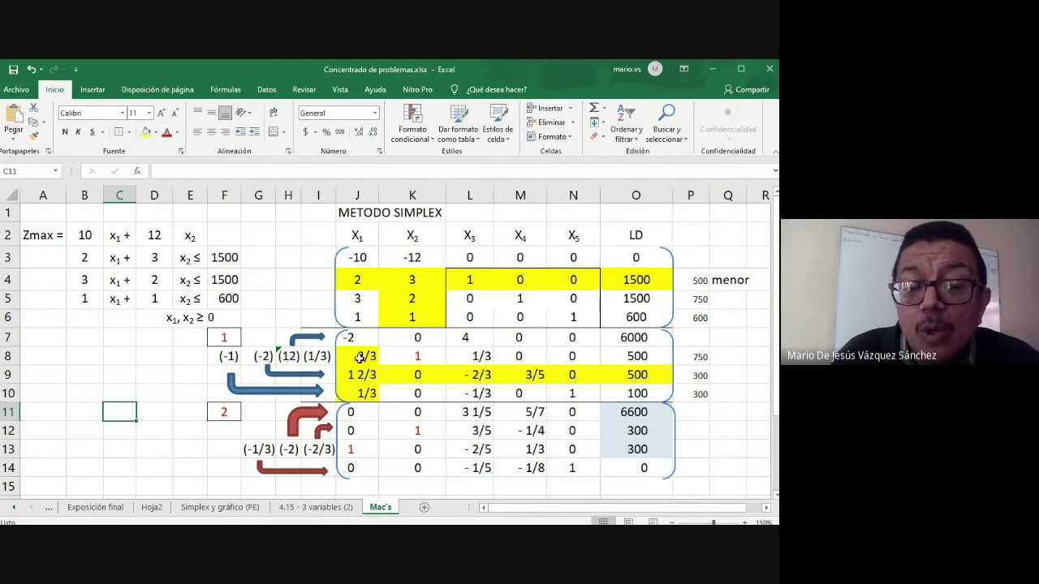
drag(359, 357, 360, 394)
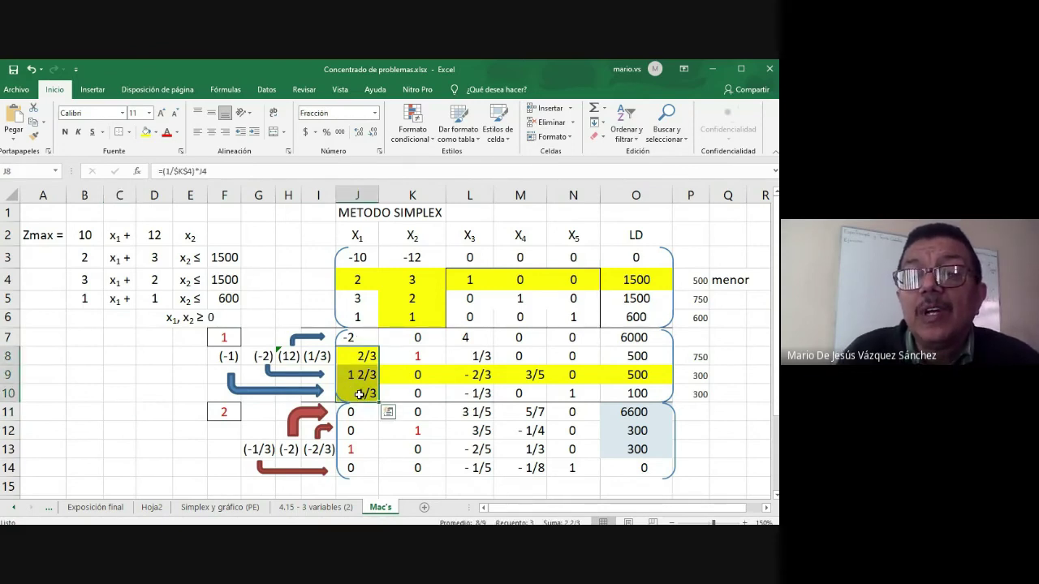
click(642, 356)
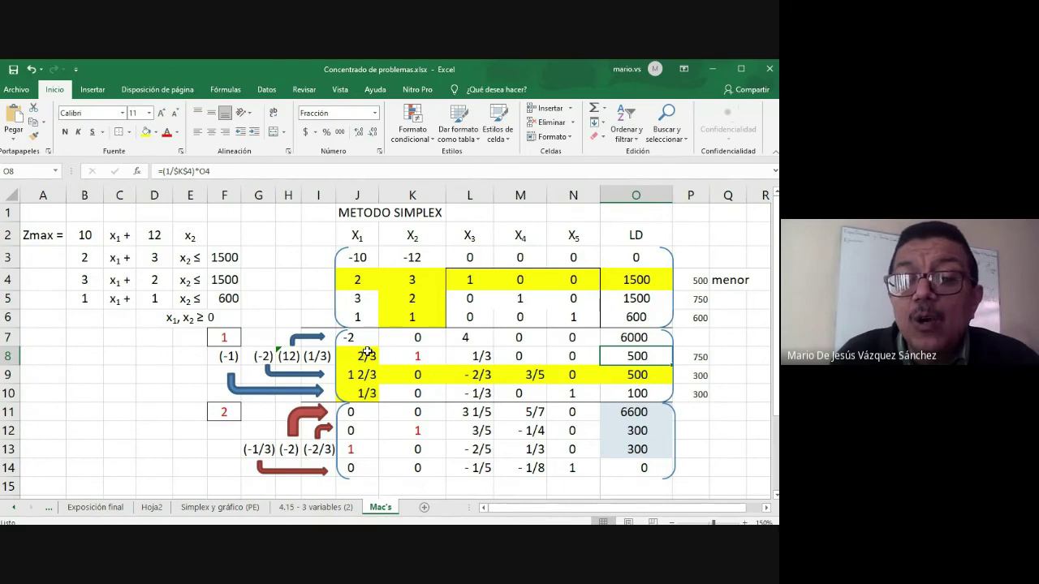
click(690, 356)
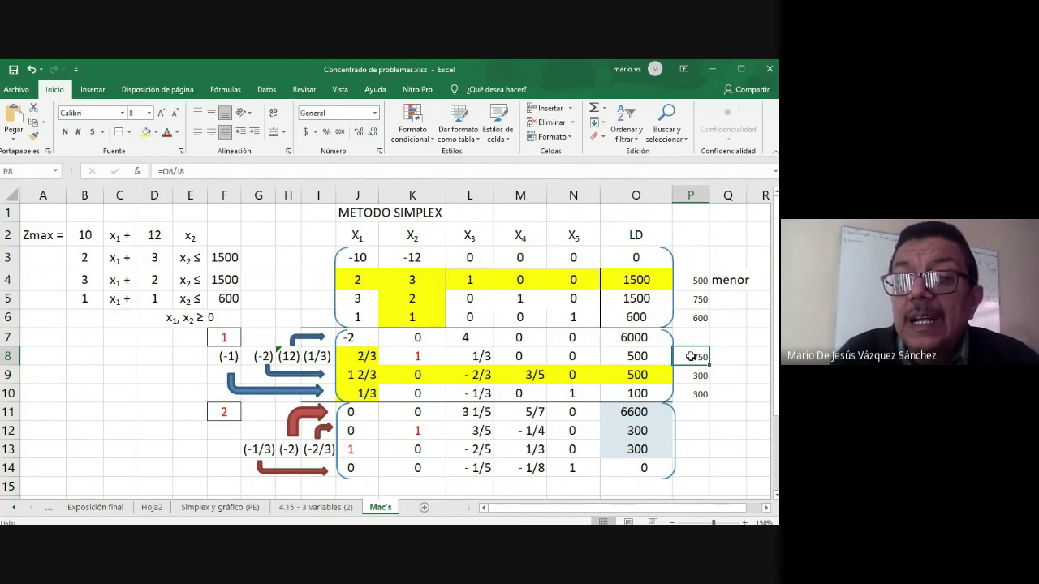
click(580, 169)
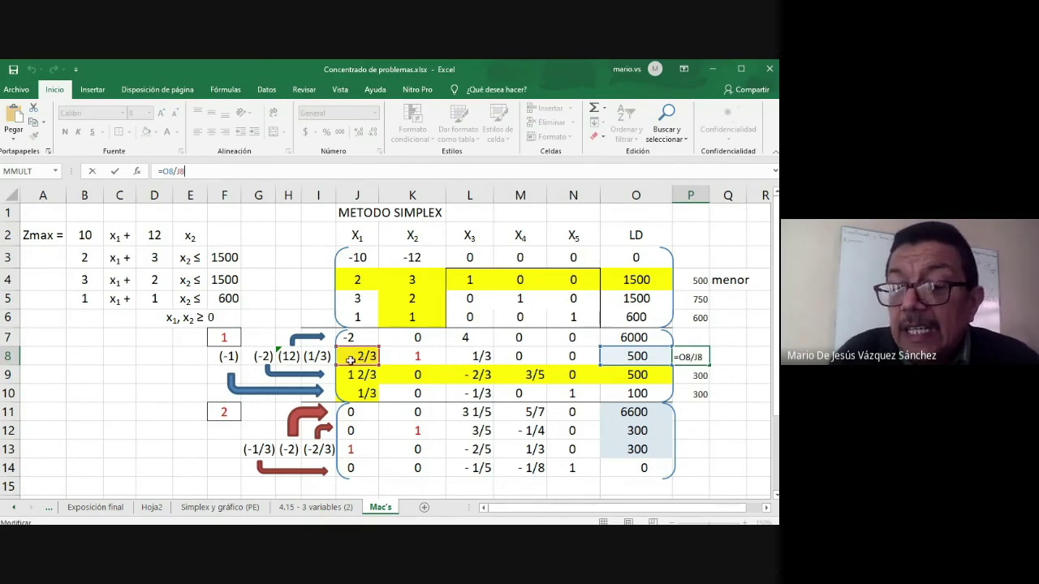
Fill ratio formula =O8/J8 down P8:P10 (750, 300, 300) and label row 9 'menor'.
key(ctrl+Return)
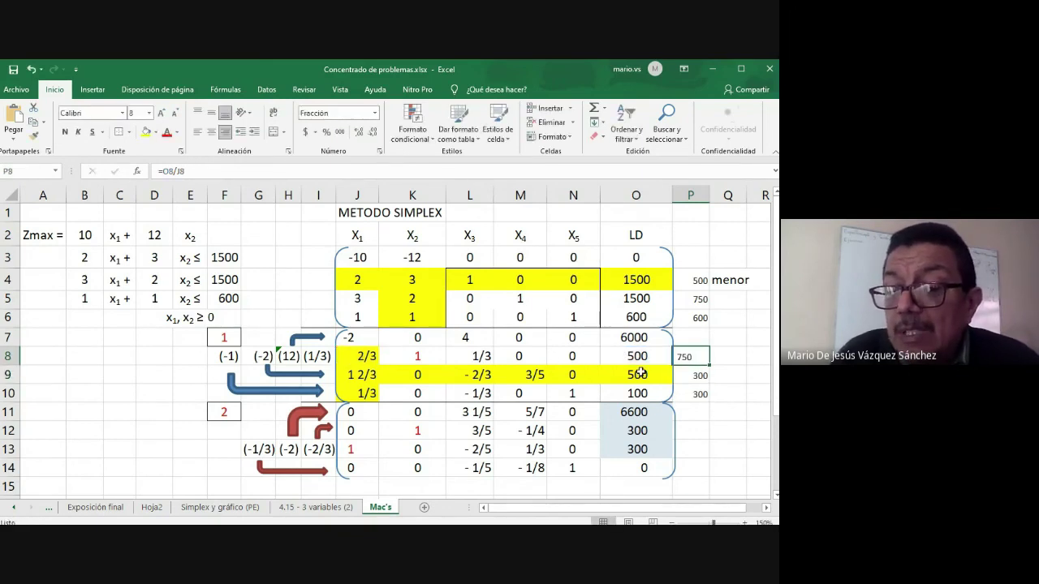
drag(709, 365, 706, 395)
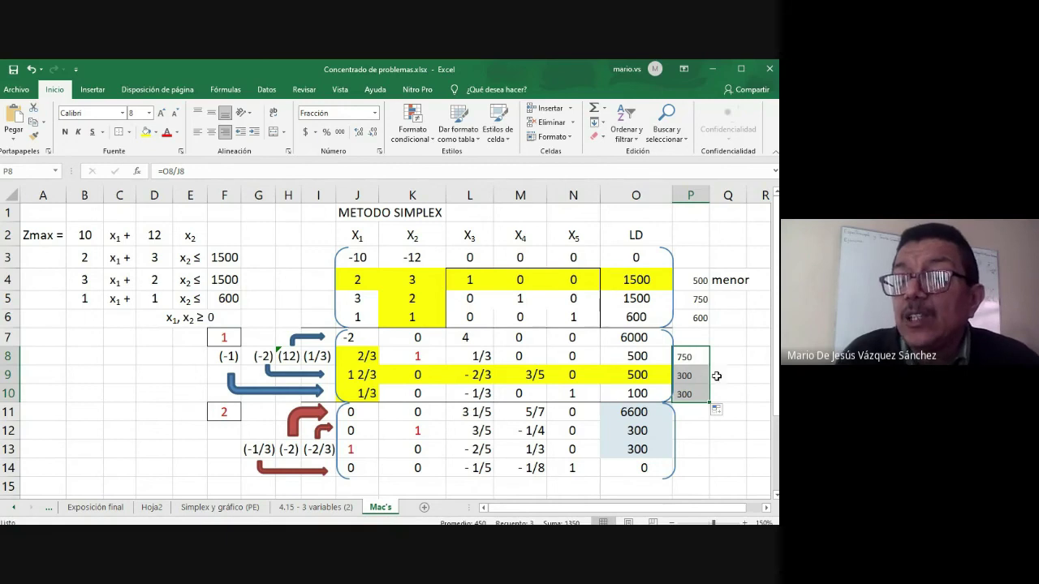
click(723, 375)
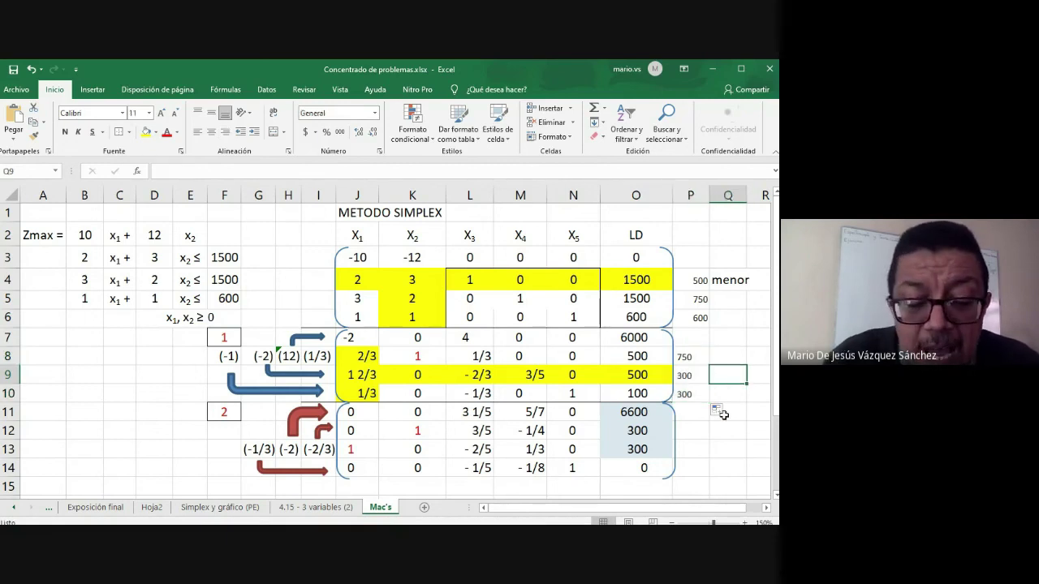
text(menor)
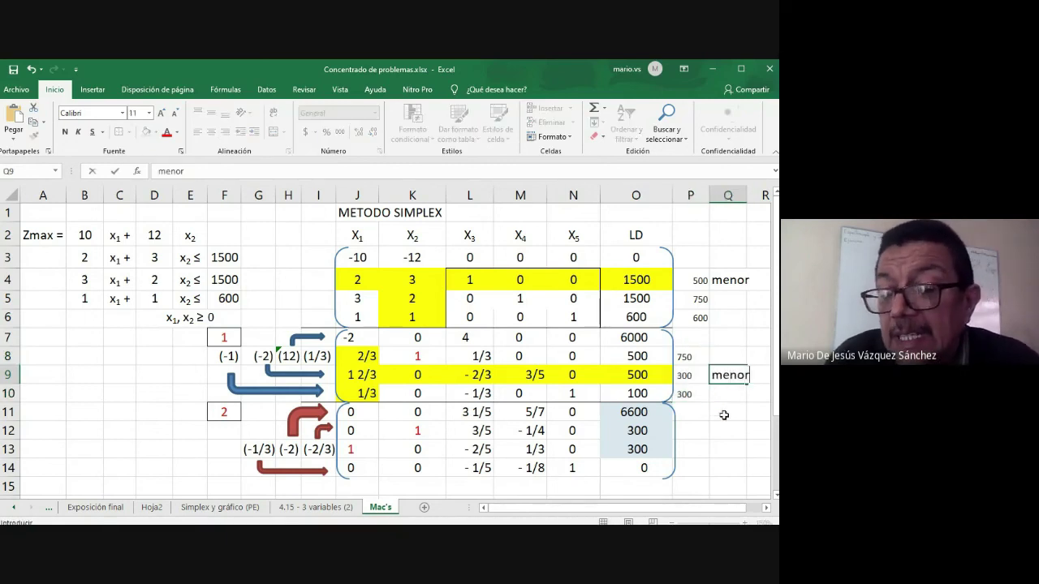
key(Return)
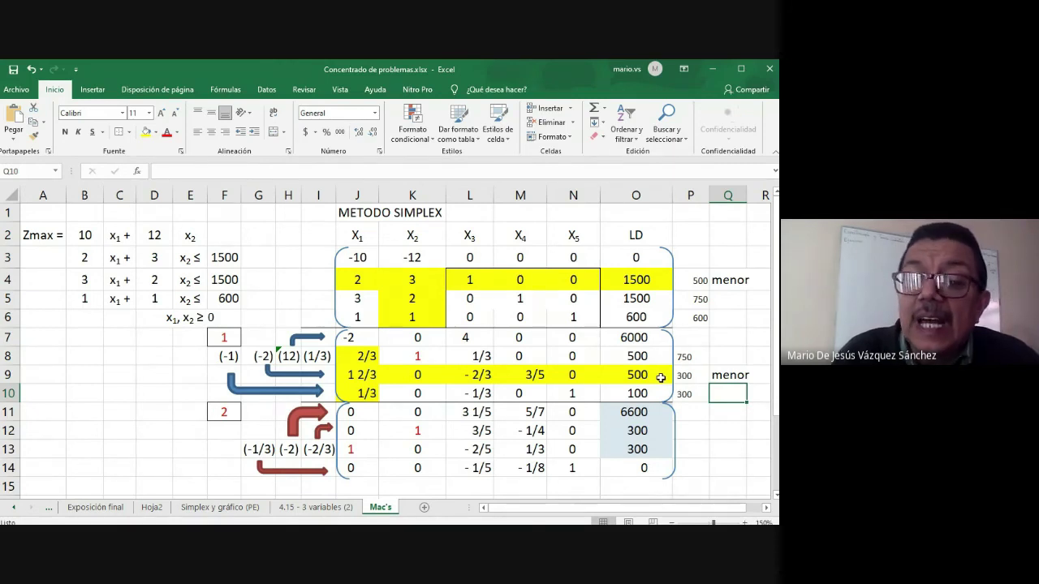
drag(660, 377, 381, 378)
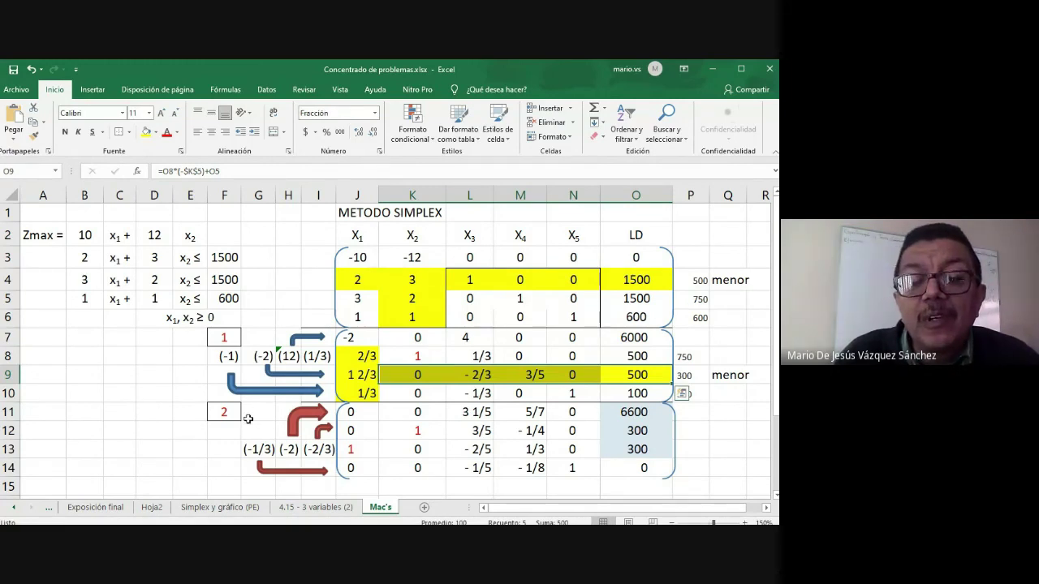
click(147, 430)
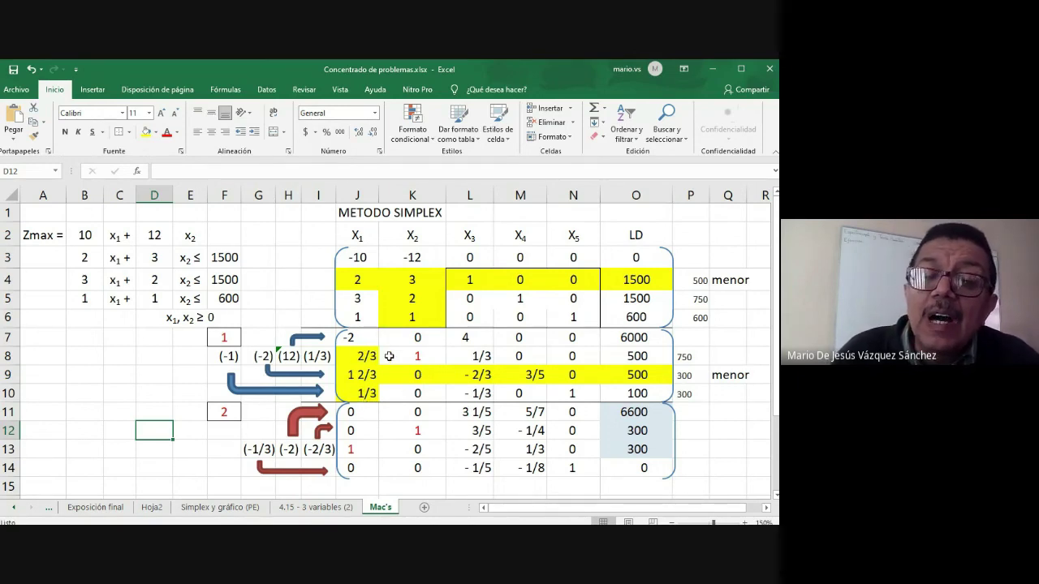
click(365, 355)
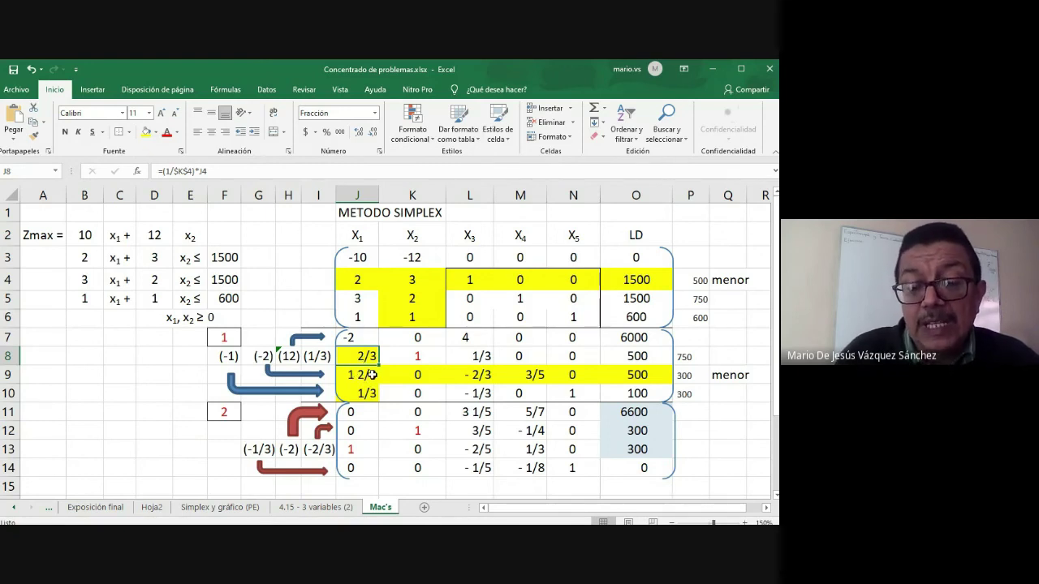
click(371, 374)
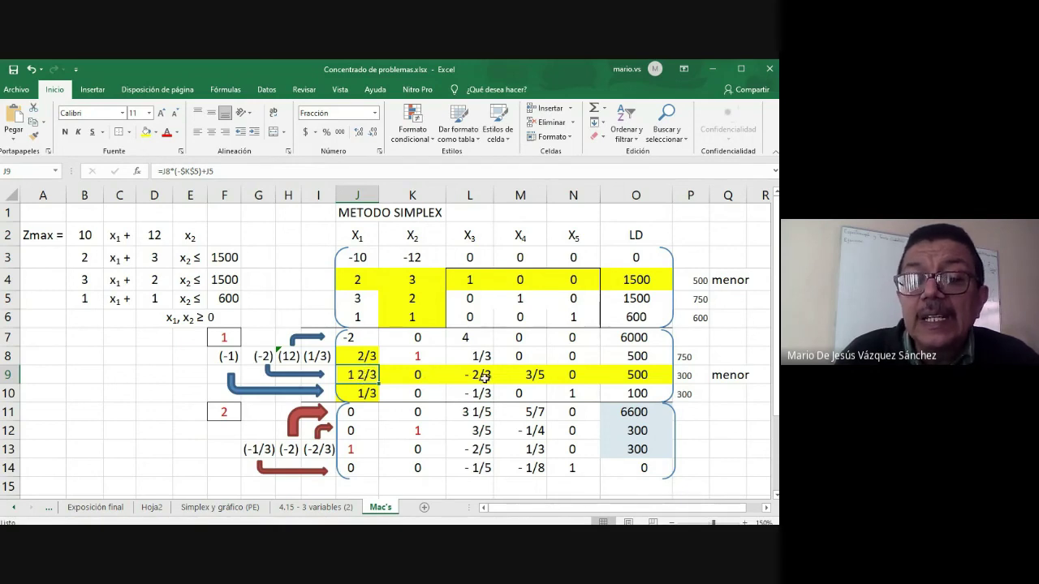
click(357, 451)
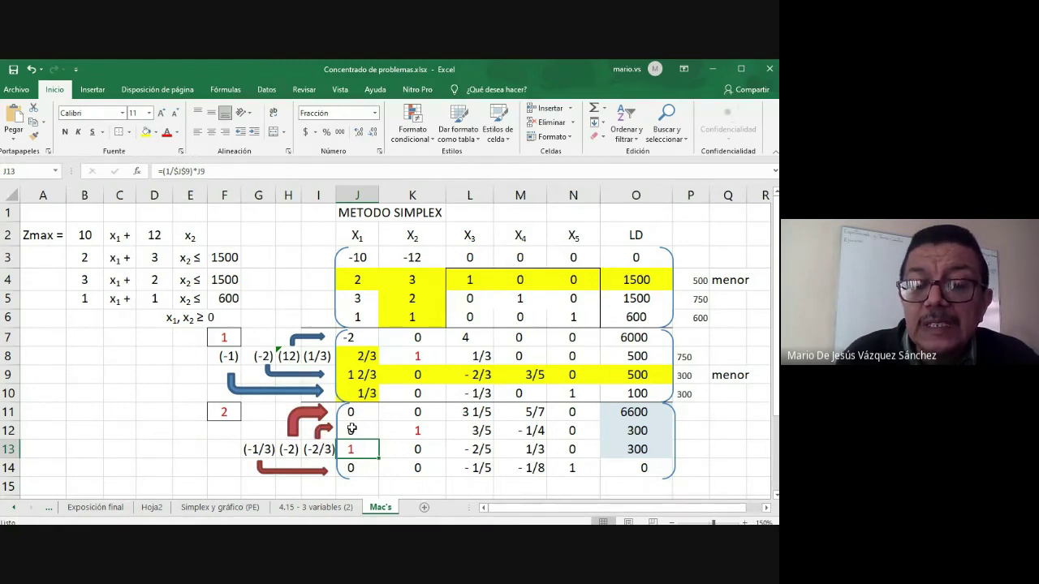
Correct the multiplier label in H13 from (-2) to (2).
click(287, 449)
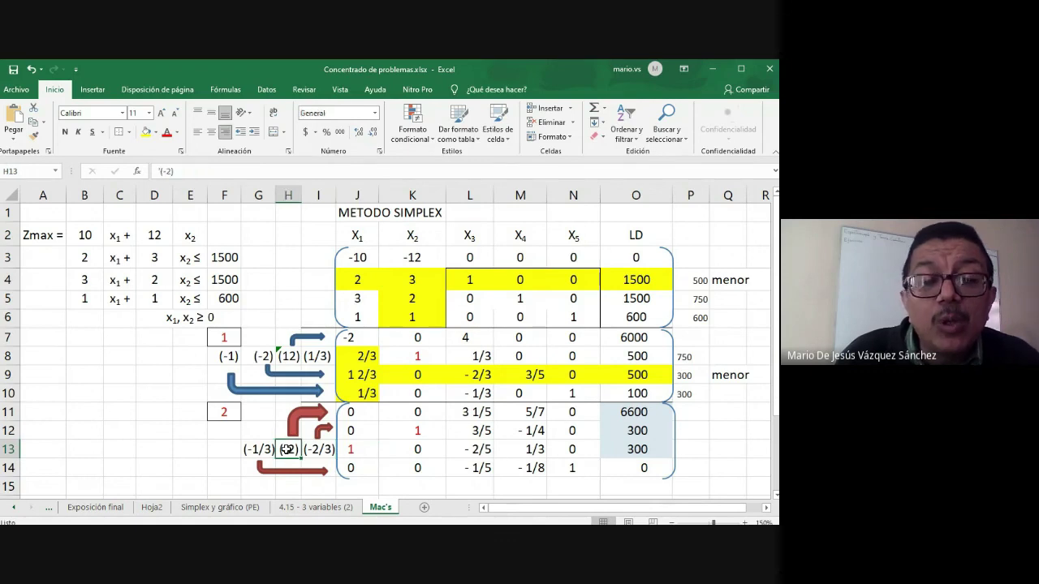
click(167, 172)
key(BackSpace)
key(Return)
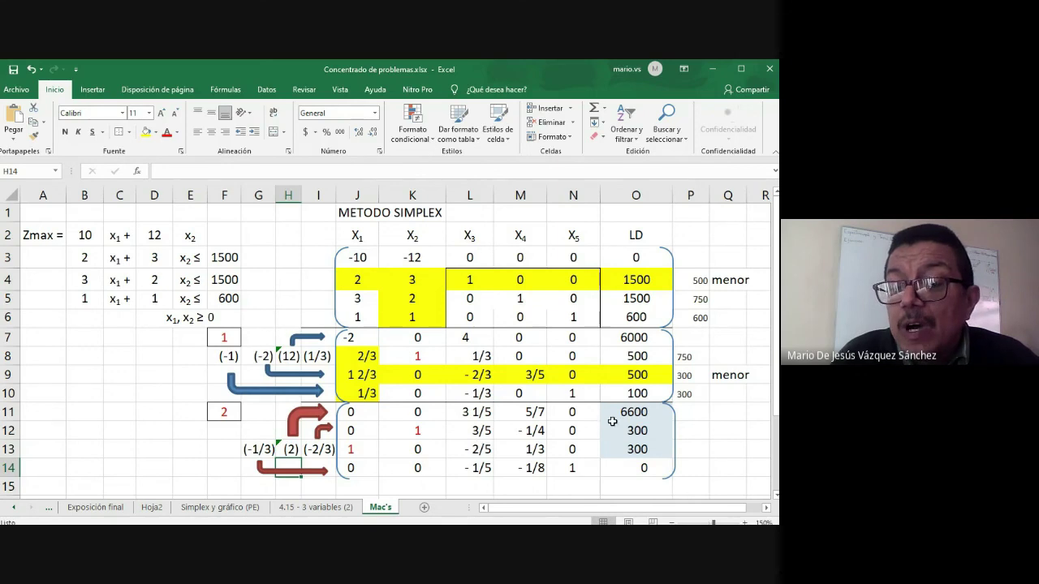
Select the LD values 300 and 300 in rows 12 and 13 to highlight them.
drag(627, 431, 628, 442)
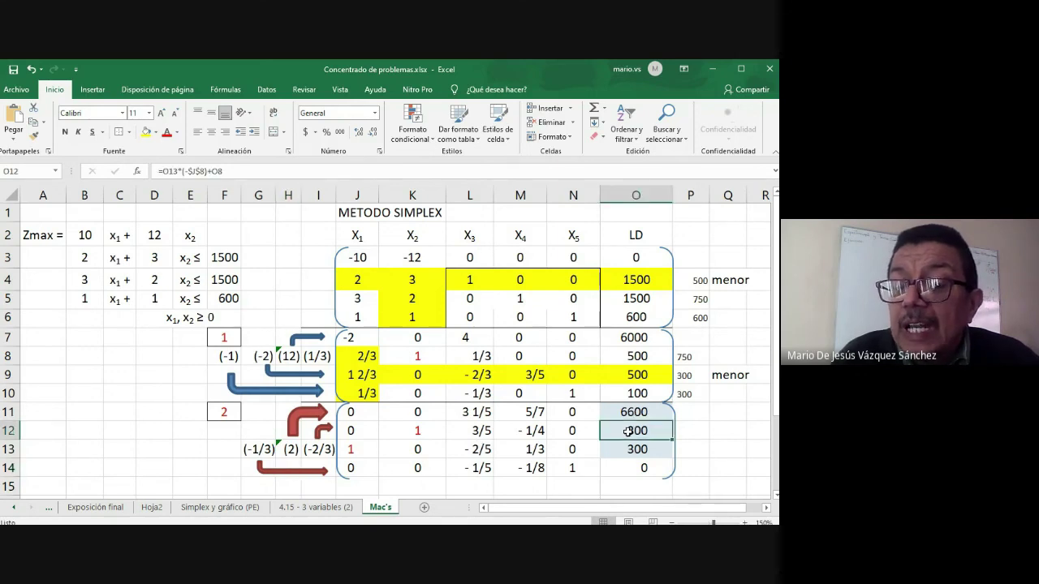
click(727, 431)
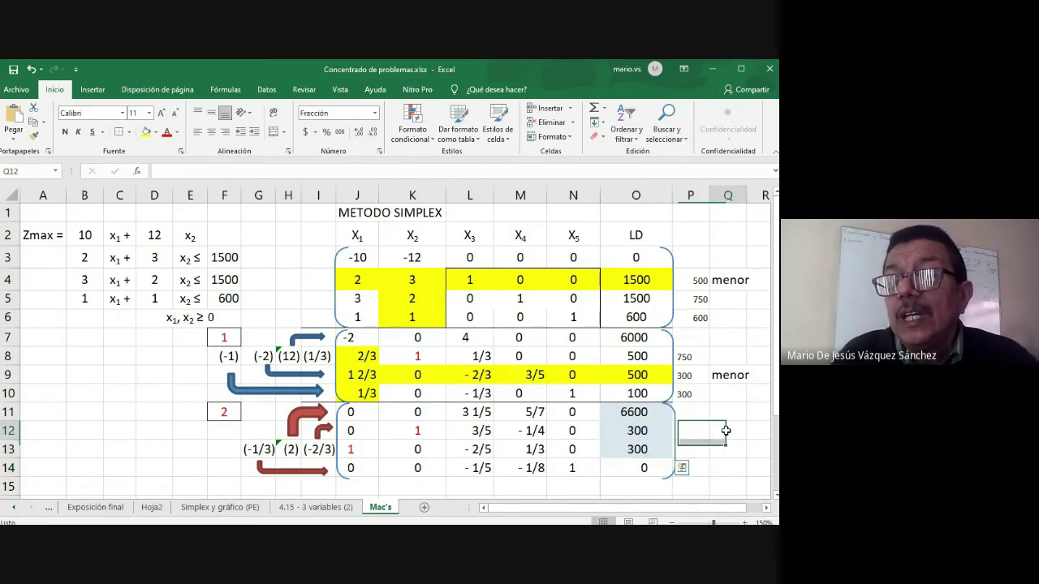
drag(641, 430, 640, 467)
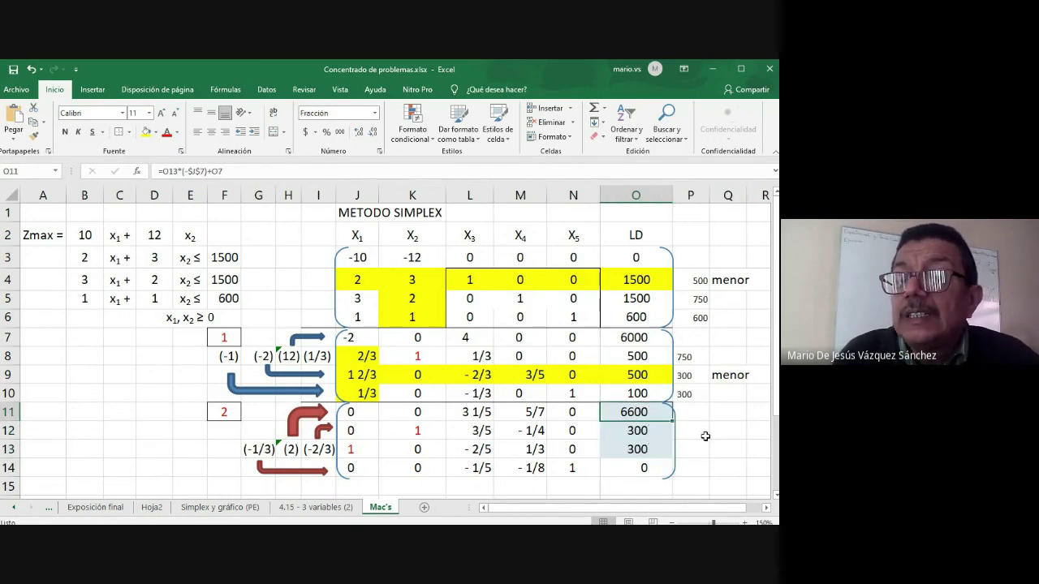
Label the final LD values in column Q: 'Zmax' in Q11 and 'x2' in Q12.
click(716, 412)
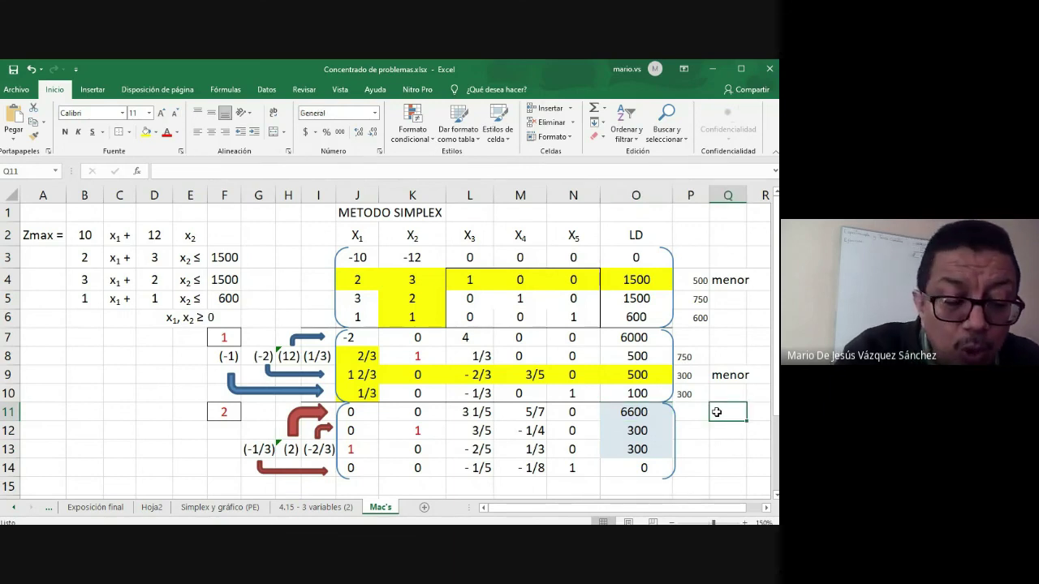
text(Zm)
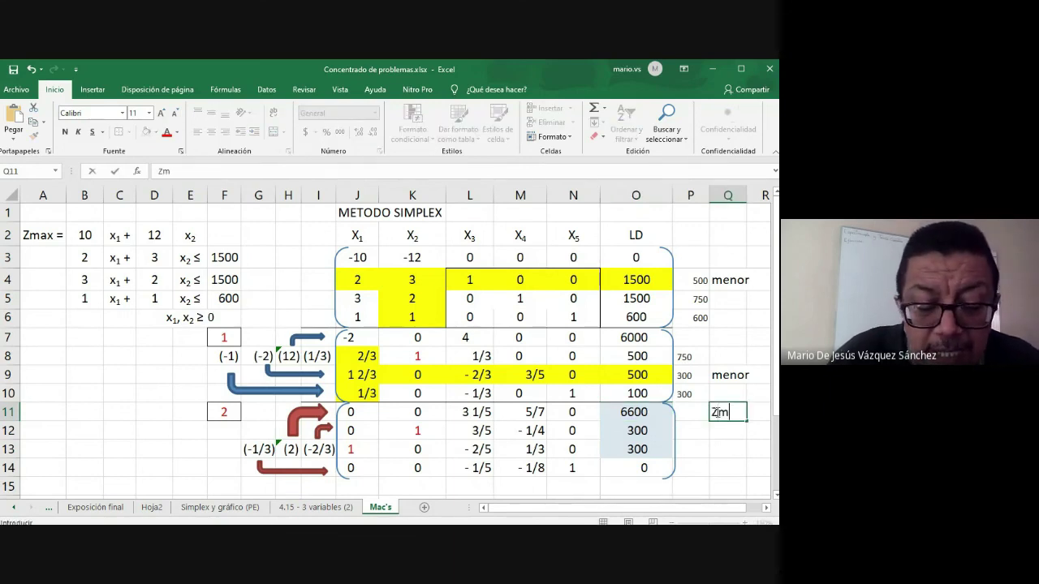
text(ax)
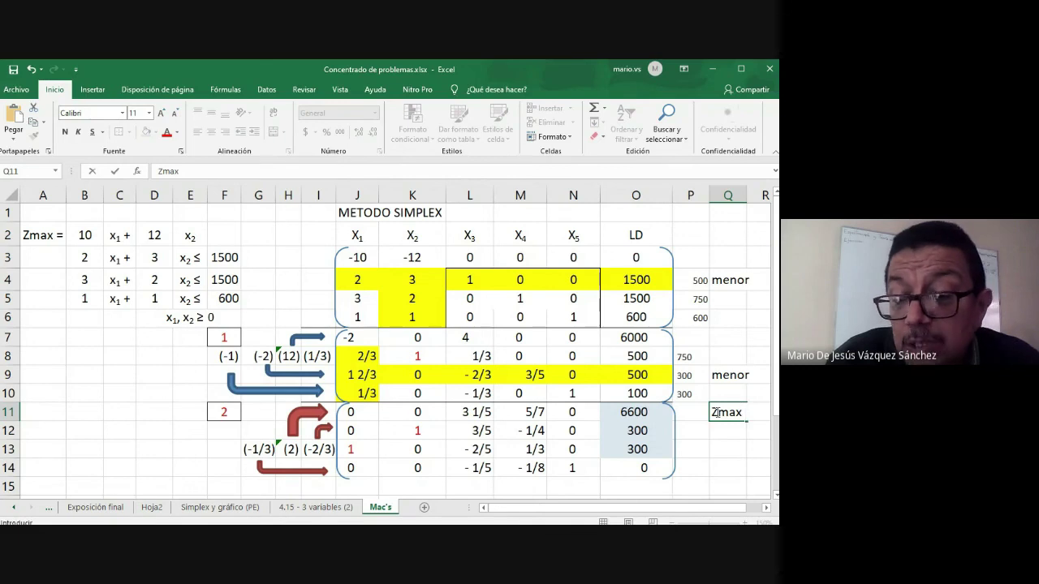
text( =)
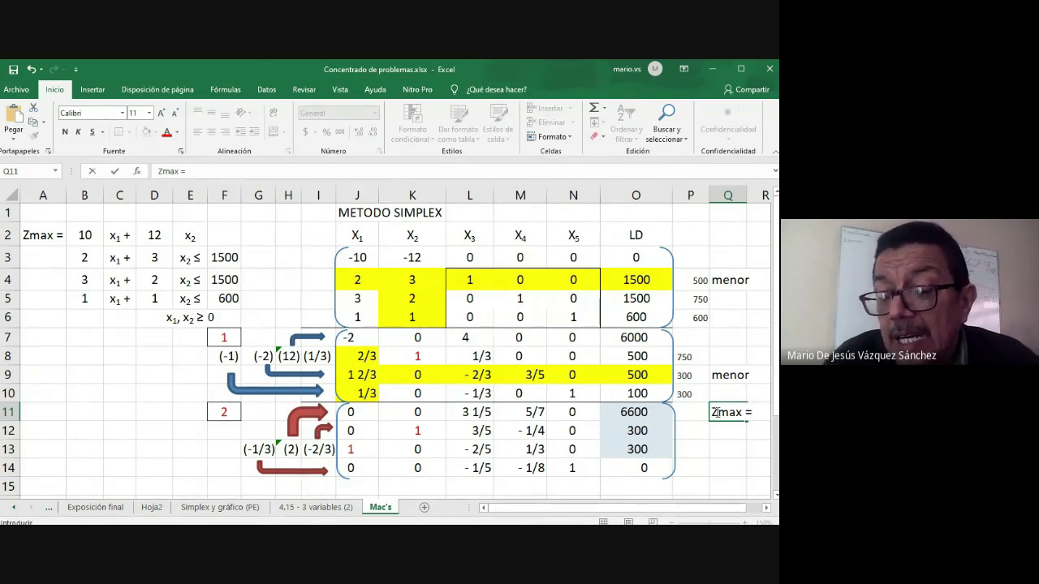
key(BackSpace)
key(BackSpace)
key(Return)
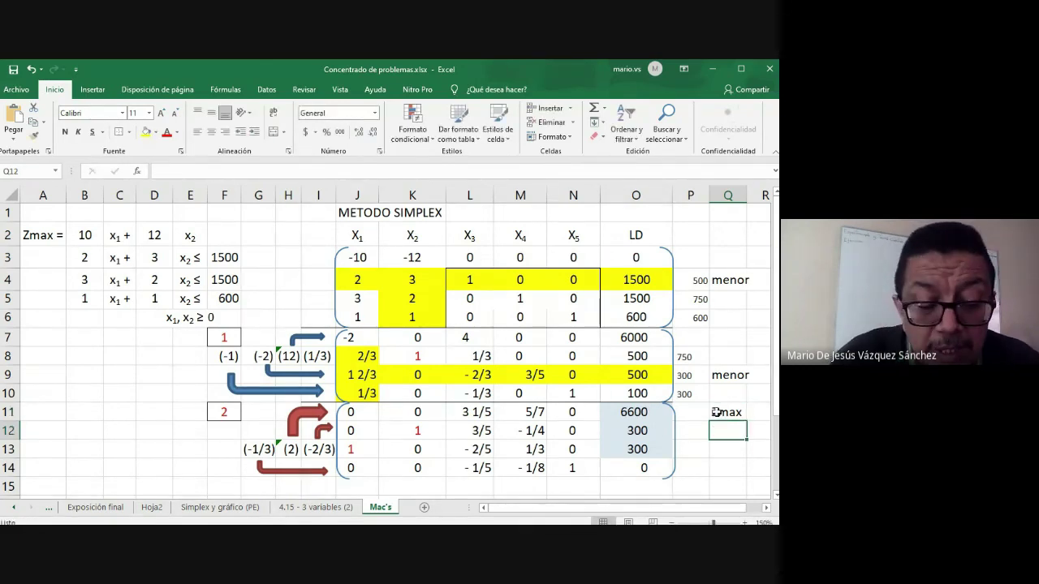
text(x2)
key(Return)
text(x2)
text(x1)
key(Return)
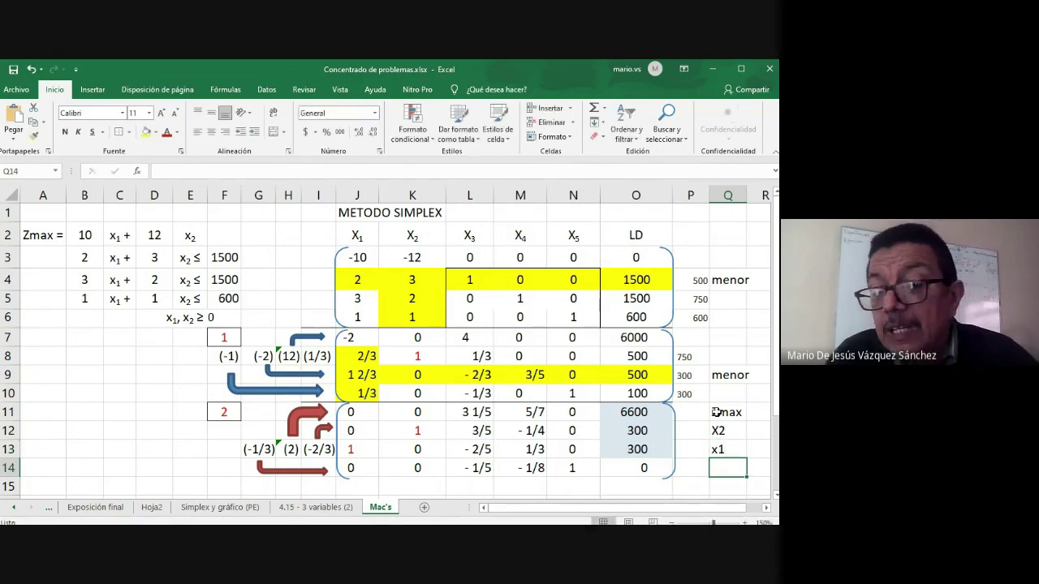
Pick the arrow line shape from Insertar > Ilustraciones > Formas.
click(93, 94)
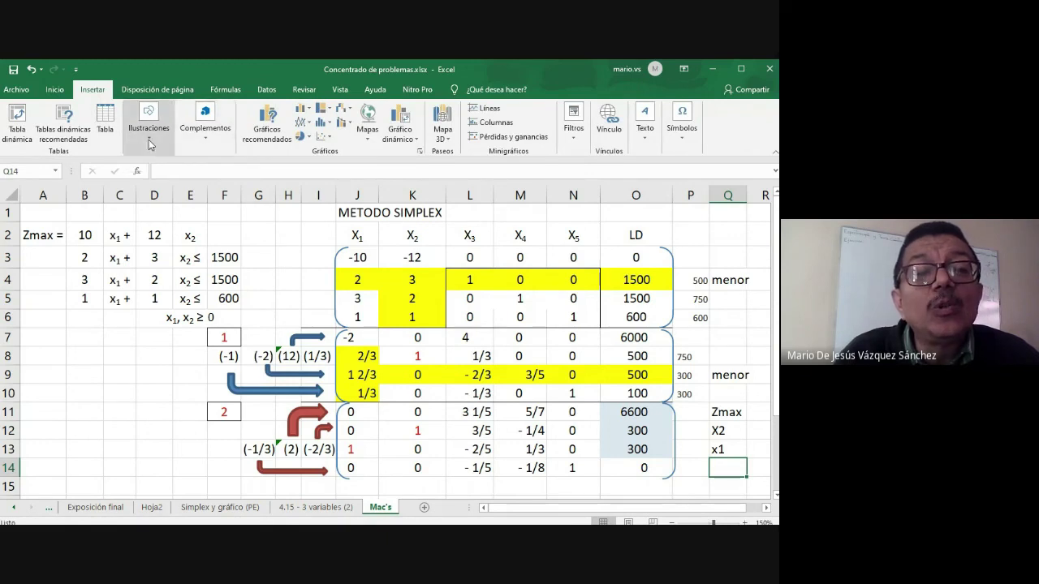
click(148, 142)
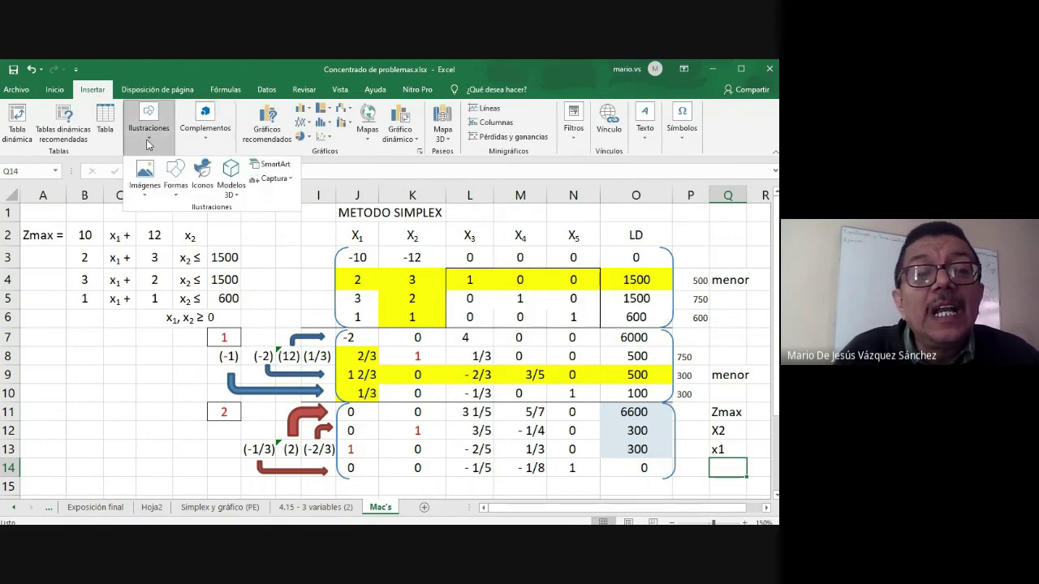
click(176, 195)
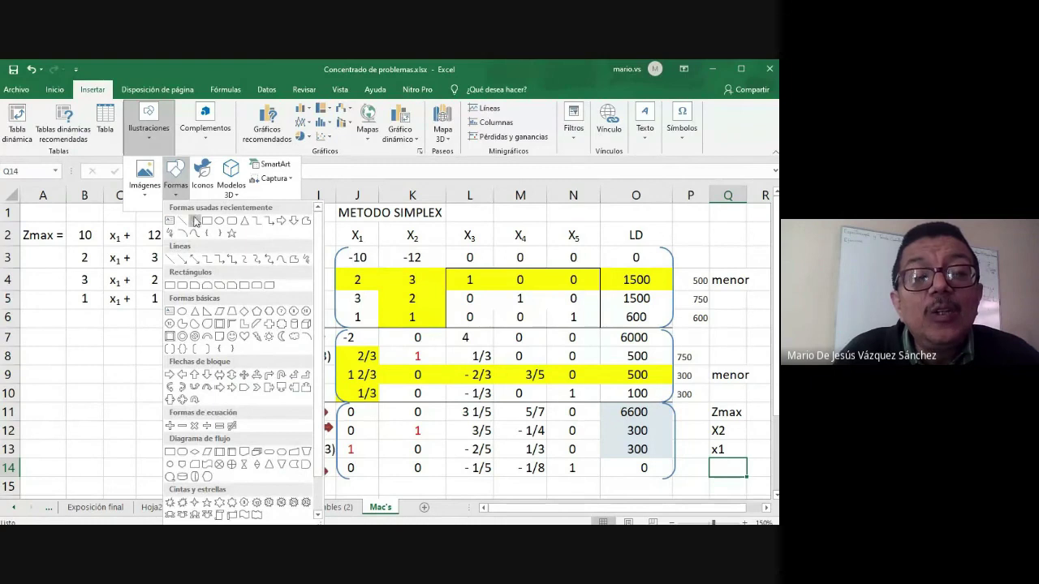
click(194, 221)
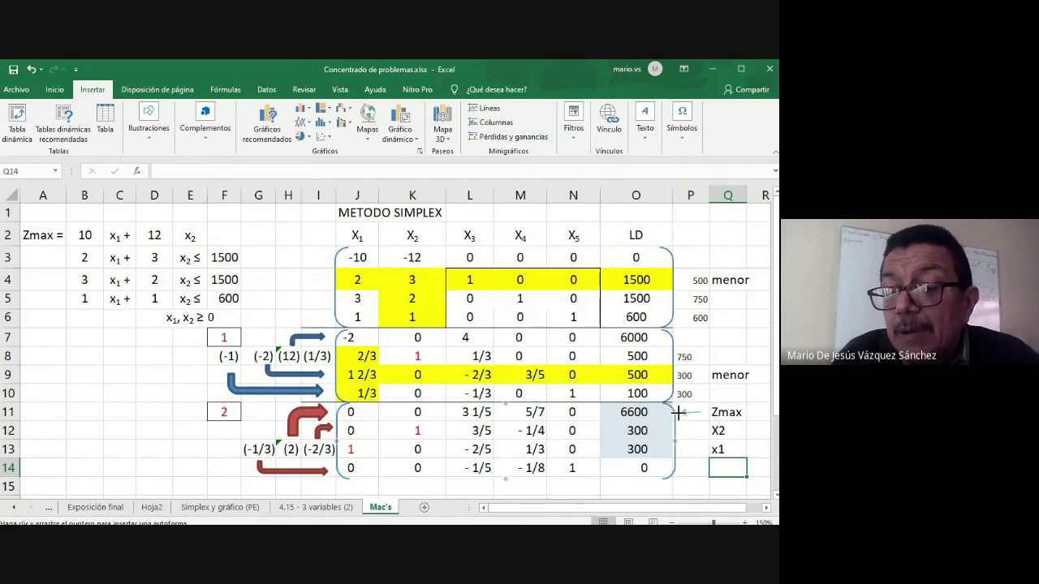
Draw small arrows linking the Zmax, X2 and x1 labels to 6600, 300 and 300.
drag(678, 413, 679, 414)
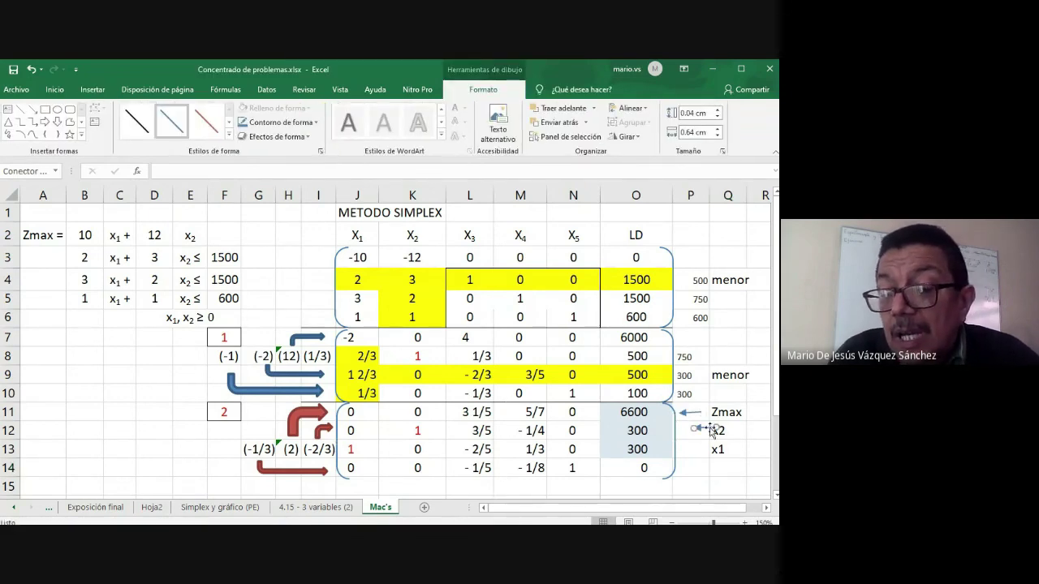
drag(698, 446, 691, 450)
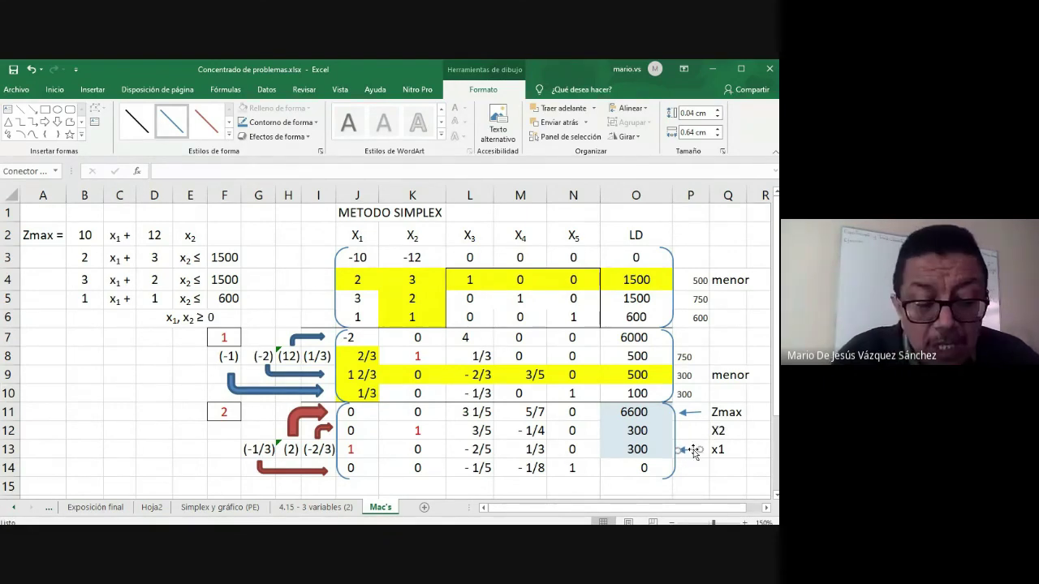
drag(695, 453, 688, 430)
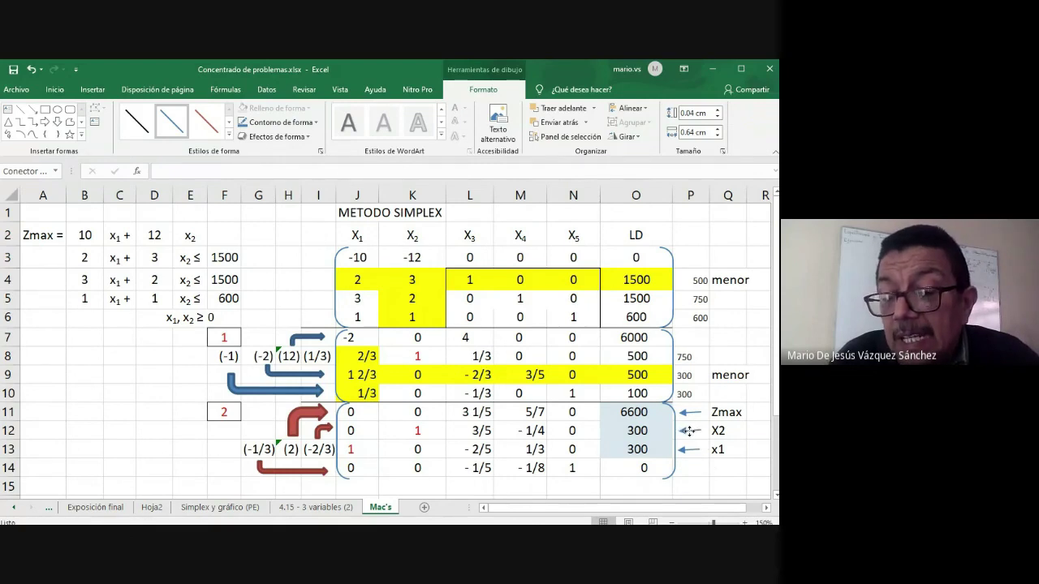
click(689, 431)
click(98, 401)
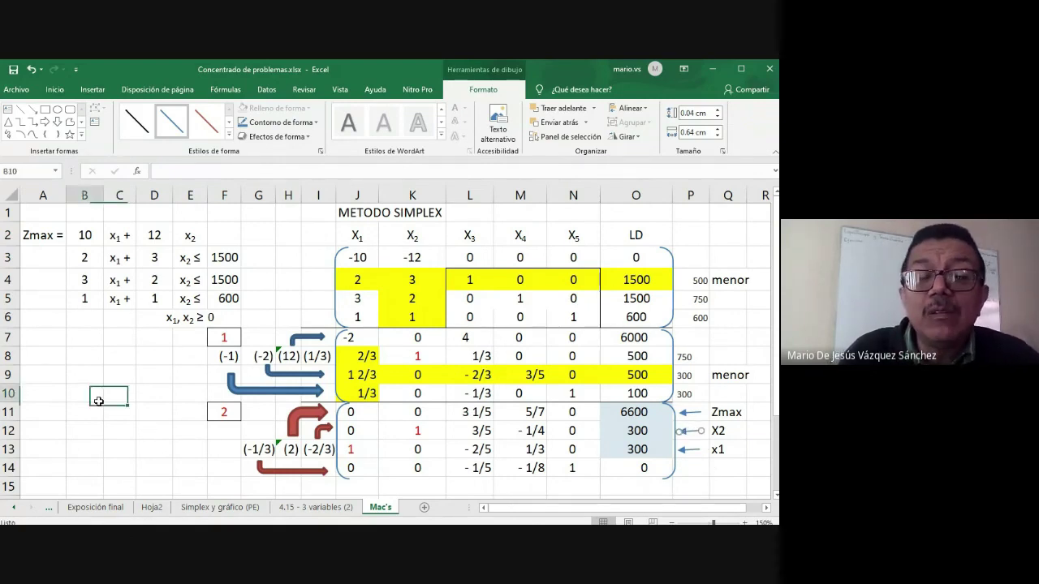